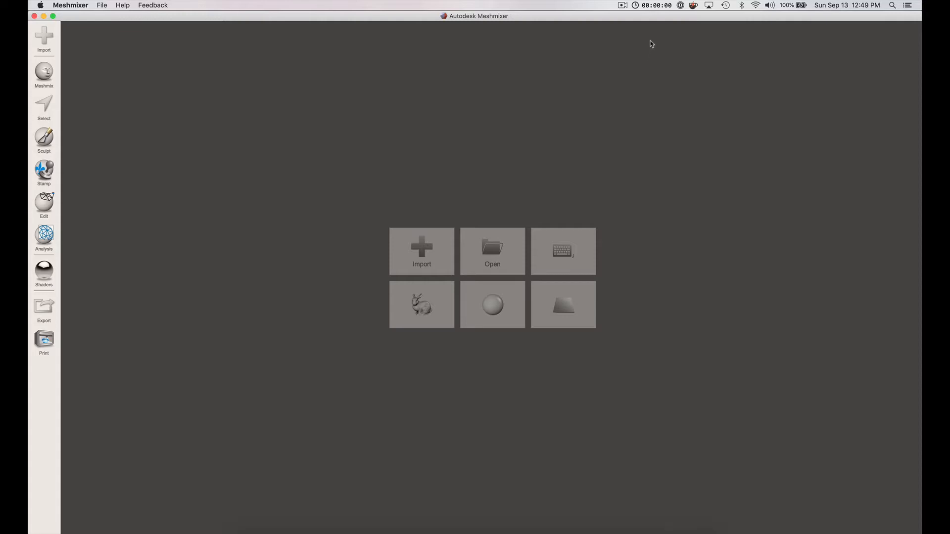
- Start the stopwatch and import both Example Lower Raw.stl and Example Upper Raw.stl into the scene
{"action": "left_click", "coordinate": [658, 5]}
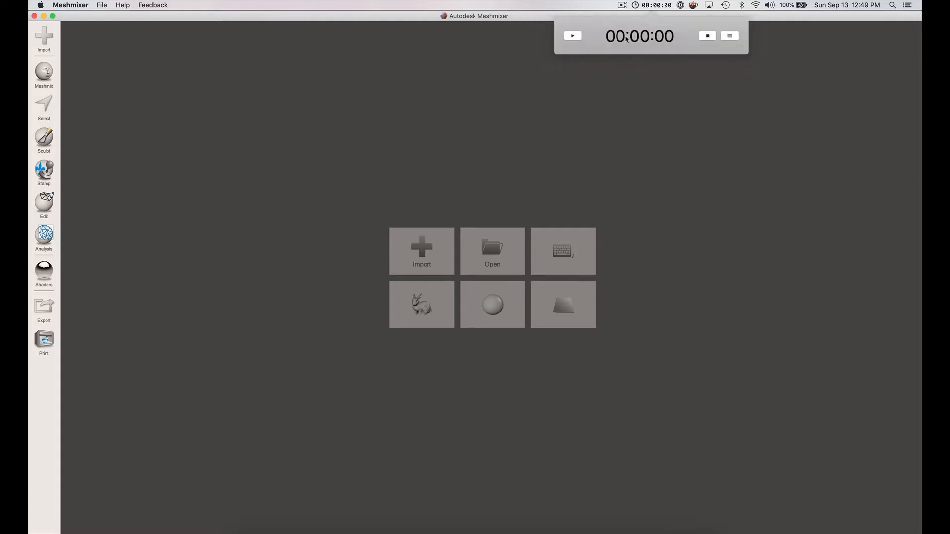
{"action": "left_click", "coordinate": [573, 35]}
{"action": "left_click", "coordinate": [429, 246]}
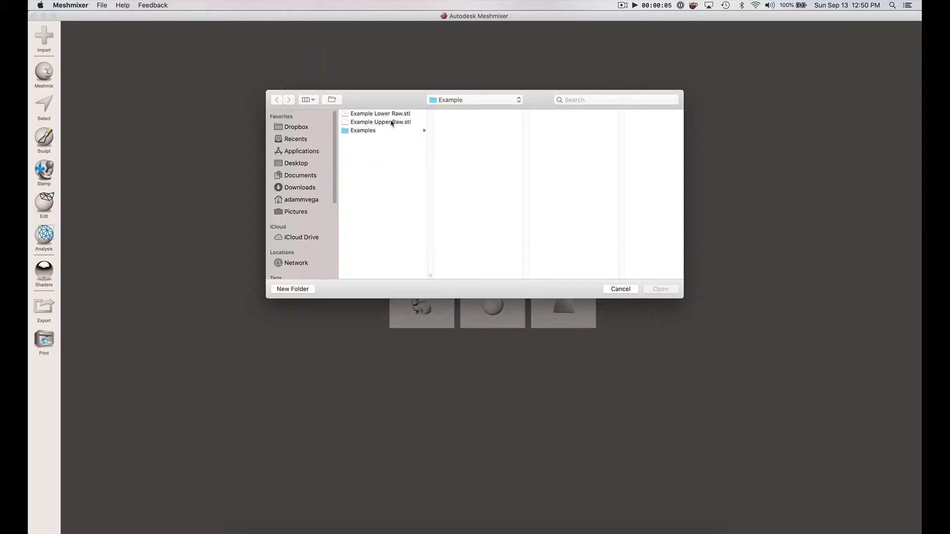
{"action": "left_click", "coordinate": [387, 115]}
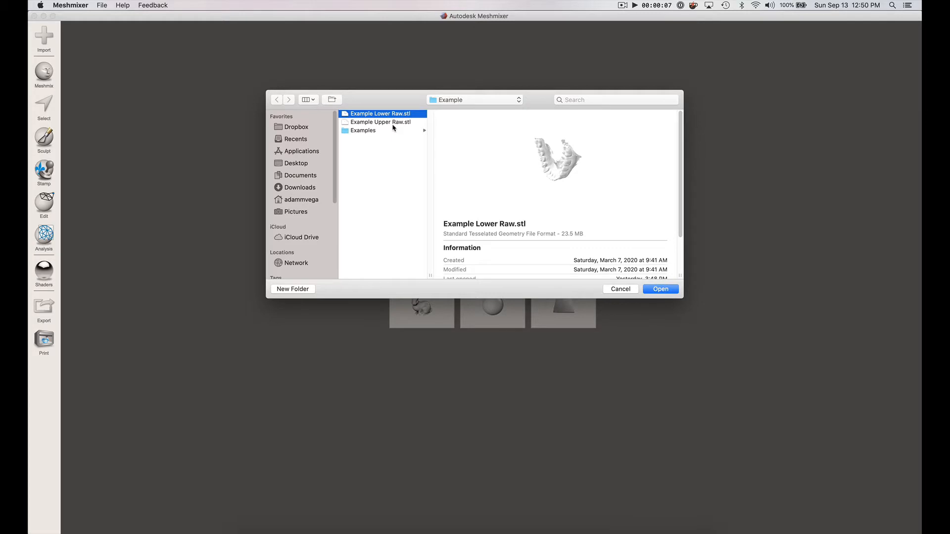
{"action": "left_click", "coordinate": [393, 124], "text": "shift"}
{"action": "left_click", "coordinate": [654, 292]}
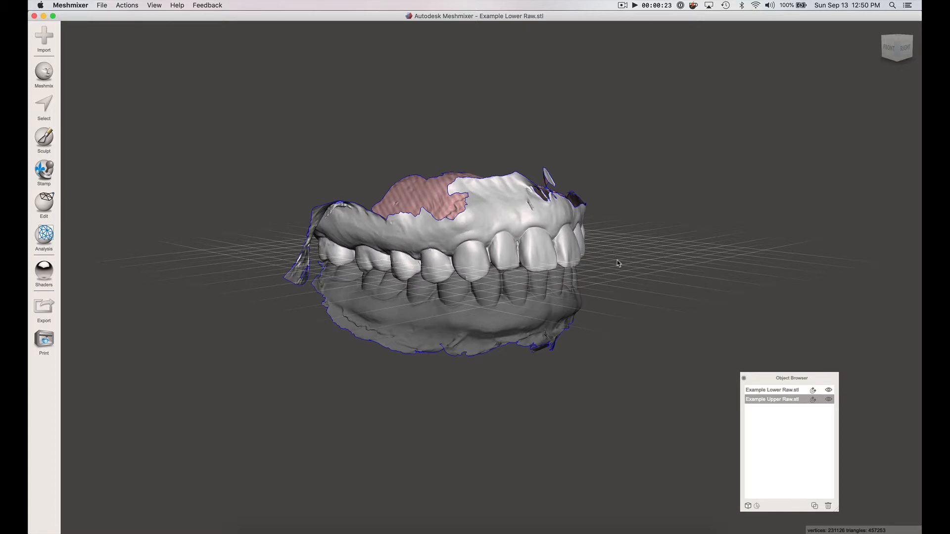
- Hide the Example Lower Raw.stl mesh so that only the upper arch is displayed
{"action": "right_click_drag", "start_coordinate": [638, 254], "coordinate": [571, 264]}
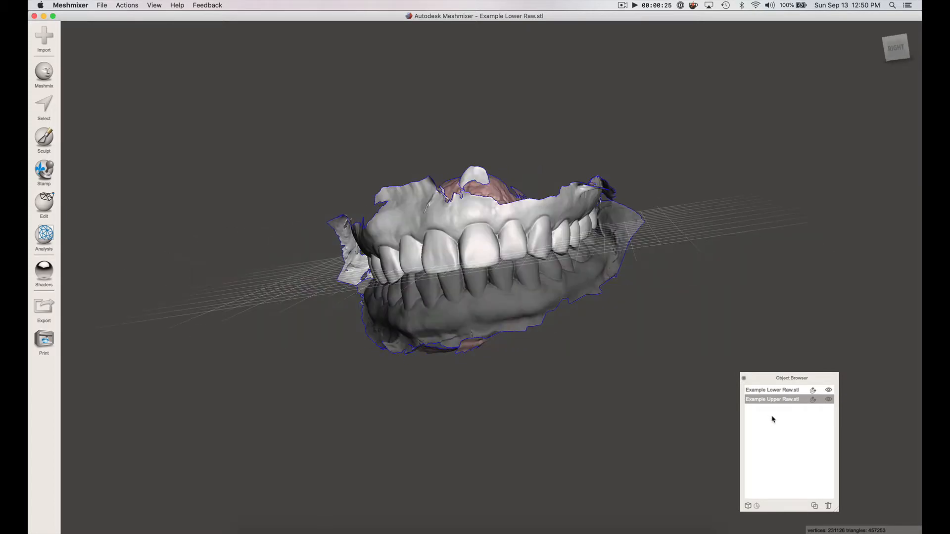
{"action": "left_click", "coordinate": [818, 391], "text": "shift"}
{"action": "left_click", "coordinate": [828, 391]}
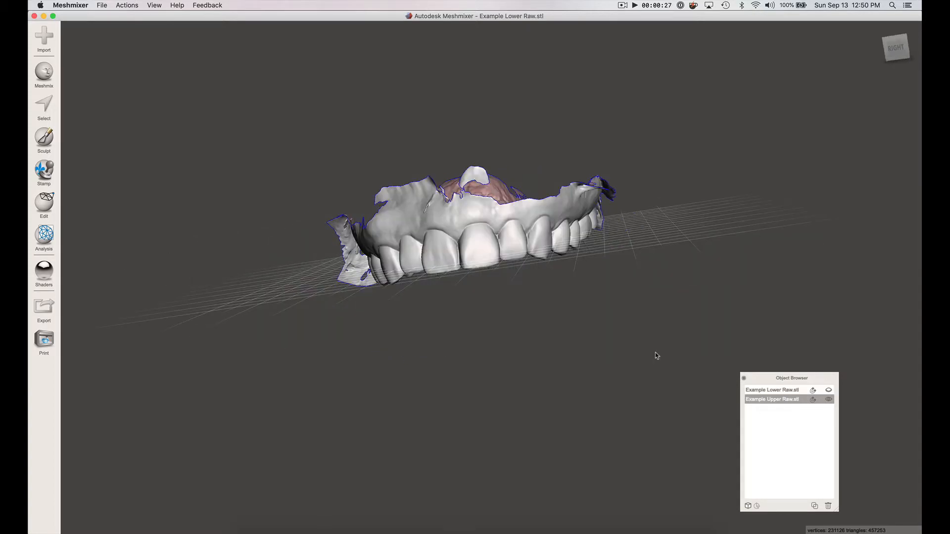
- Lasso-select the excess gum tissue above the front teeth of the upper arch and delete it
{"action": "right_click_drag", "start_coordinate": [655, 355], "coordinate": [656, 309]}
{"action": "scroll", "coordinate": [574, 255], "scroll_direction": "up", "scroll_amount": 3}
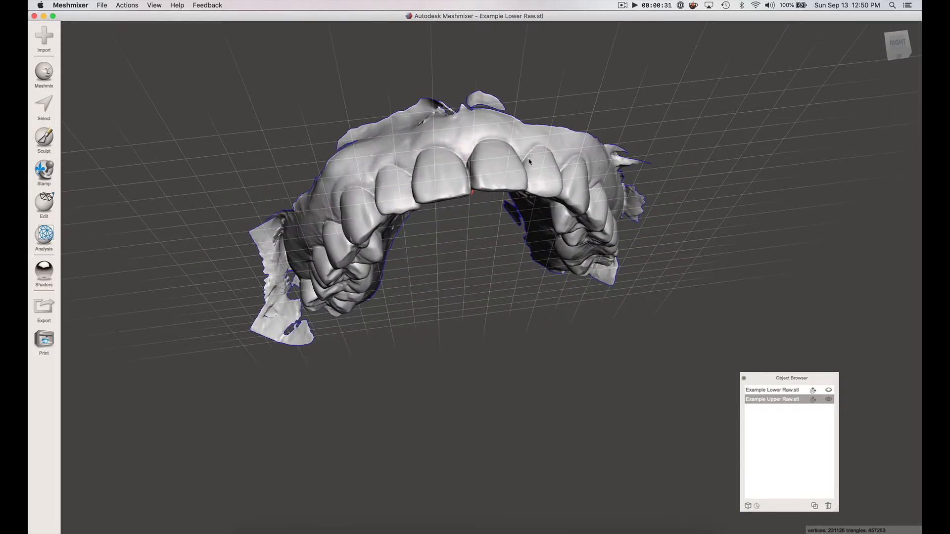
{"action": "key", "text": "s"}
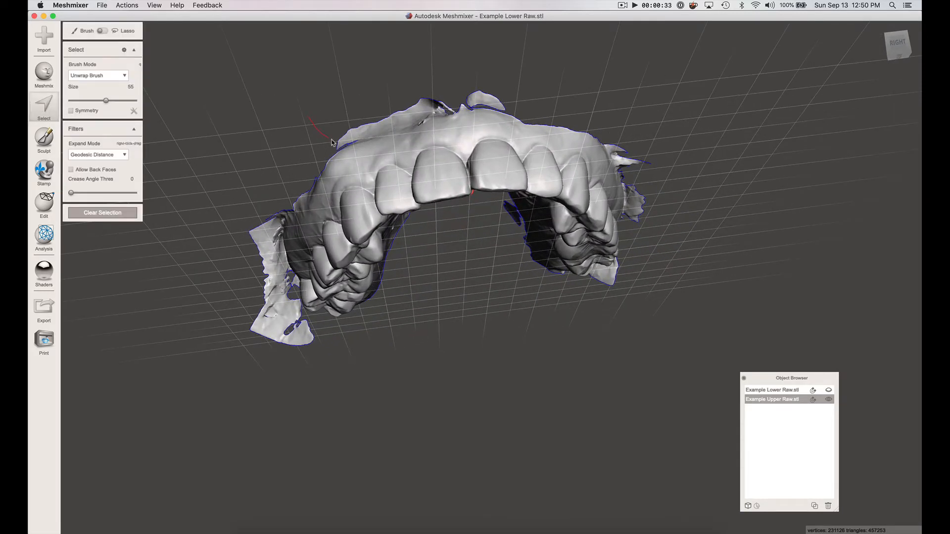
{"action": "left_click_drag", "start_coordinate": [360, 144], "coordinate": [430, 124]}
{"action": "left_click_drag", "start_coordinate": [494, 124], "coordinate": [521, 118]}
{"action": "left_click_drag", "start_coordinate": [522, 72], "coordinate": [522, 70]}
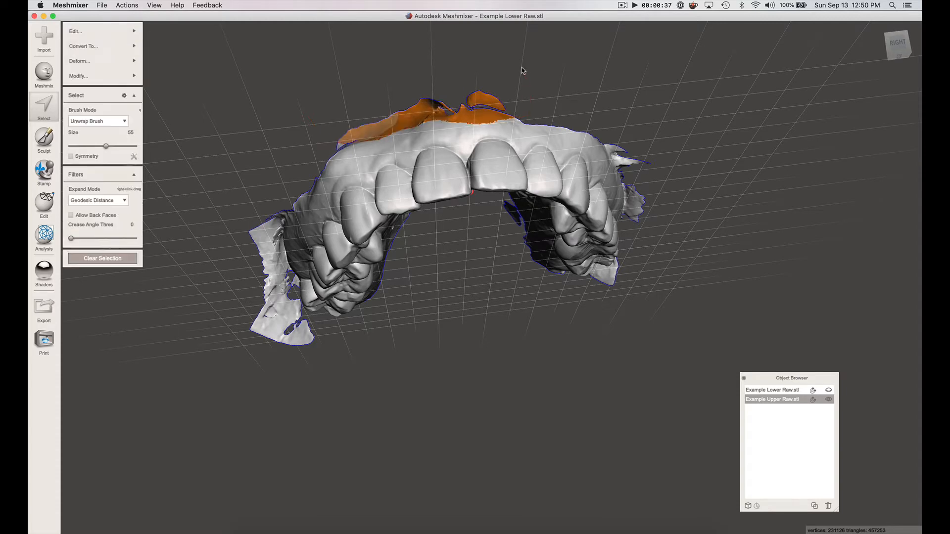
{"action": "key", "text": "Delete"}
- Lasso-select the excess tissue above the premolars and molars on the cheek side of one half of the arch and delete it
{"action": "right_click_drag", "start_coordinate": [452, 98], "coordinate": [483, 121]}
{"action": "right_click_drag", "start_coordinate": [405, 146], "coordinate": [484, 99]}
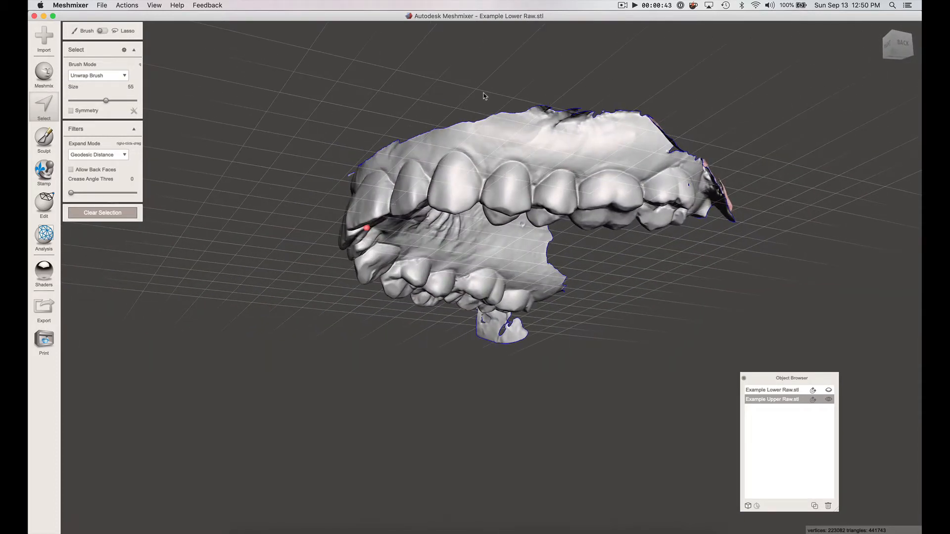
{"action": "left_click_drag", "start_coordinate": [494, 110], "coordinate": [630, 148]}
{"action": "left_click_drag", "start_coordinate": [730, 102], "coordinate": [733, 94]}
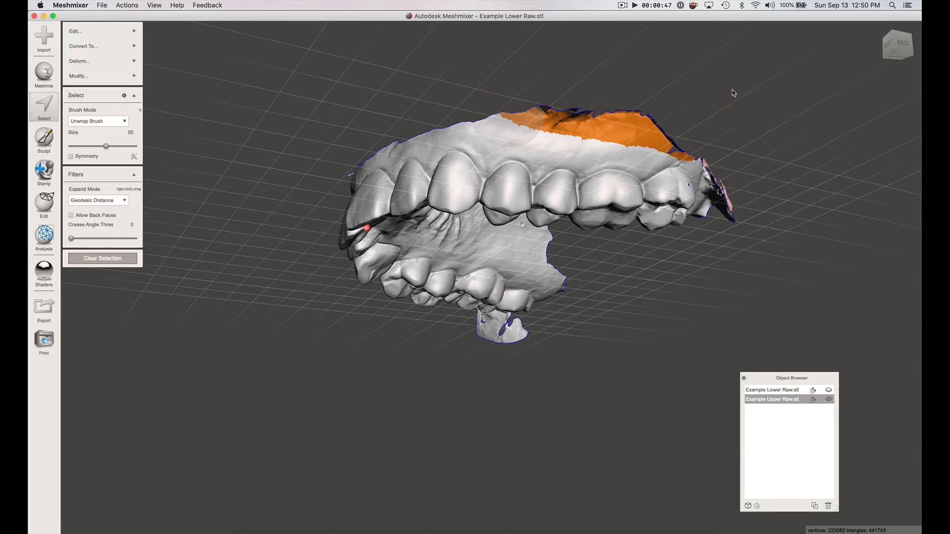
{"action": "key", "text": "Delete"}
- Select the ragged scan surface behind the last molar on the same side and delete it
{"action": "right_click_drag", "start_coordinate": [759, 136], "coordinate": [696, 113]}
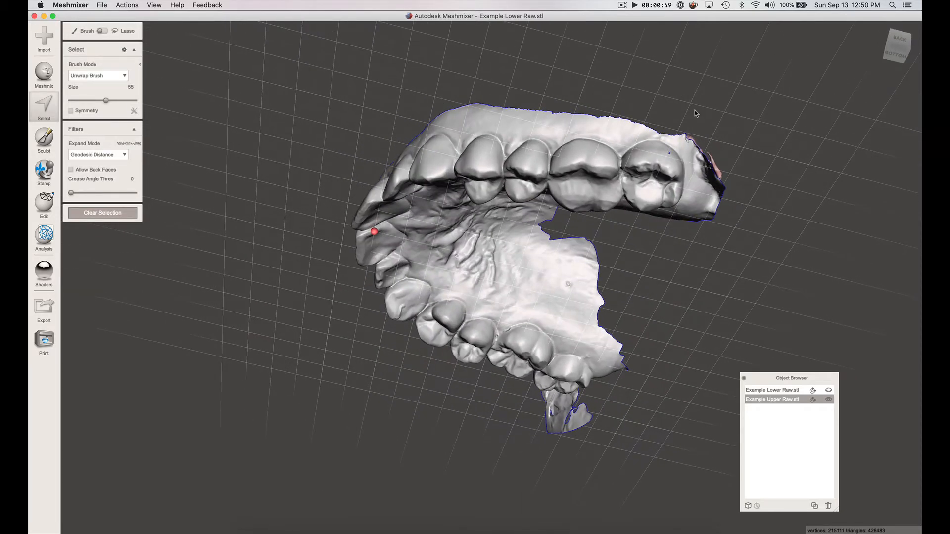
{"action": "mouse_move", "coordinate": [727, 90]}
{"action": "left_mouse_down"}
{"action": "mouse_move", "coordinate": [692, 115]}
{"action": "mouse_move", "coordinate": [701, 222]}
{"action": "left_mouse_up"}
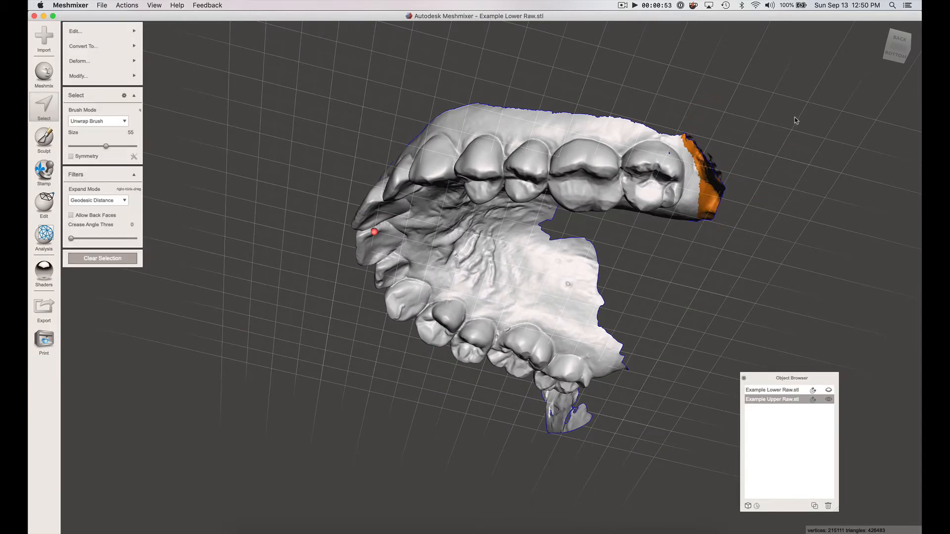
{"action": "key", "text": "Delete"}
- Lasso the palate along the inner side of the teeth and delete it, leaving a horseshoe-shaped arch
{"action": "right_click_drag", "start_coordinate": [761, 194], "coordinate": [754, 158]}
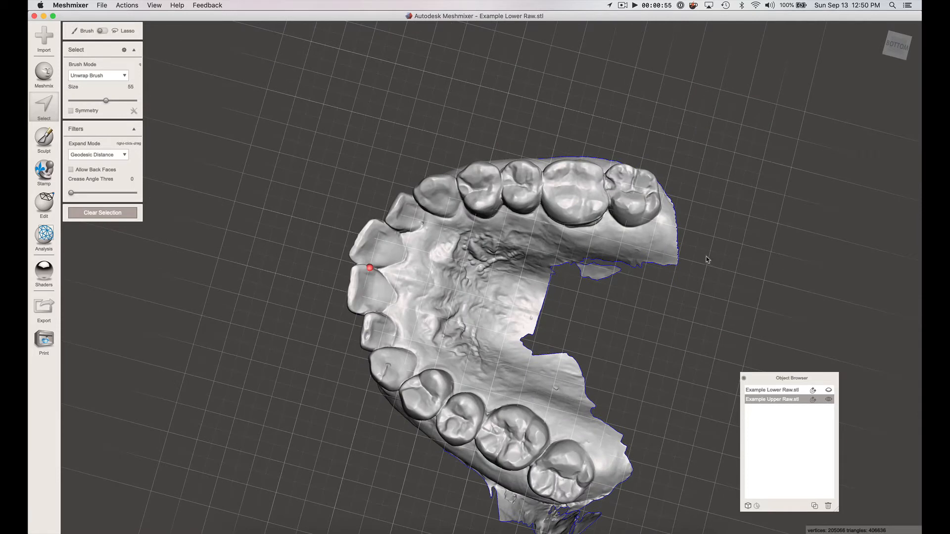
{"action": "mouse_move", "coordinate": [699, 265]}
{"action": "left_mouse_down"}
{"action": "mouse_move", "coordinate": [596, 240]}
{"action": "mouse_move", "coordinate": [446, 252]}
{"action": "mouse_move", "coordinate": [441, 315]}
{"action": "mouse_move", "coordinate": [452, 342]}
{"action": "mouse_move", "coordinate": [470, 364]}
{"action": "mouse_move", "coordinate": [549, 405]}
{"action": "left_mouse_up"}
{"action": "left_click_drag", "start_coordinate": [599, 433], "coordinate": [697, 449]}
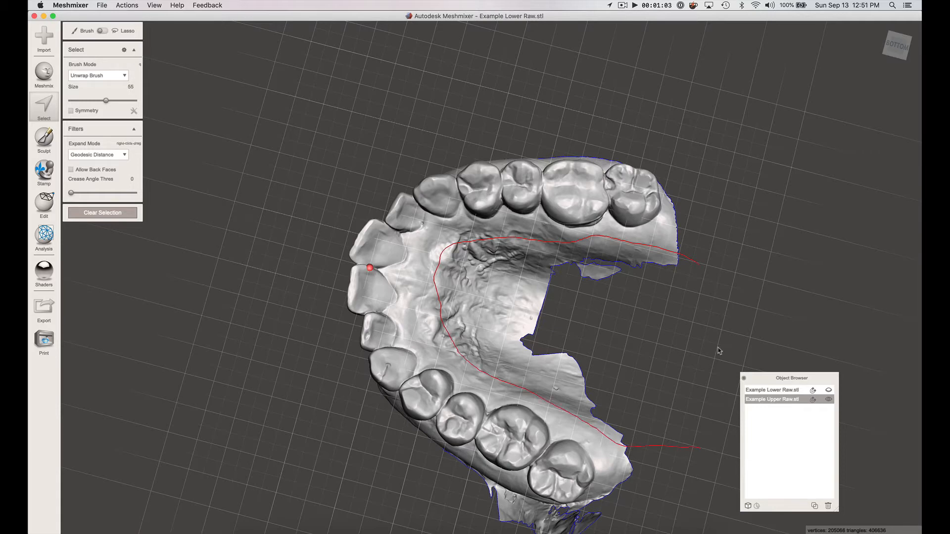
{"action": "key", "text": "Delete"}
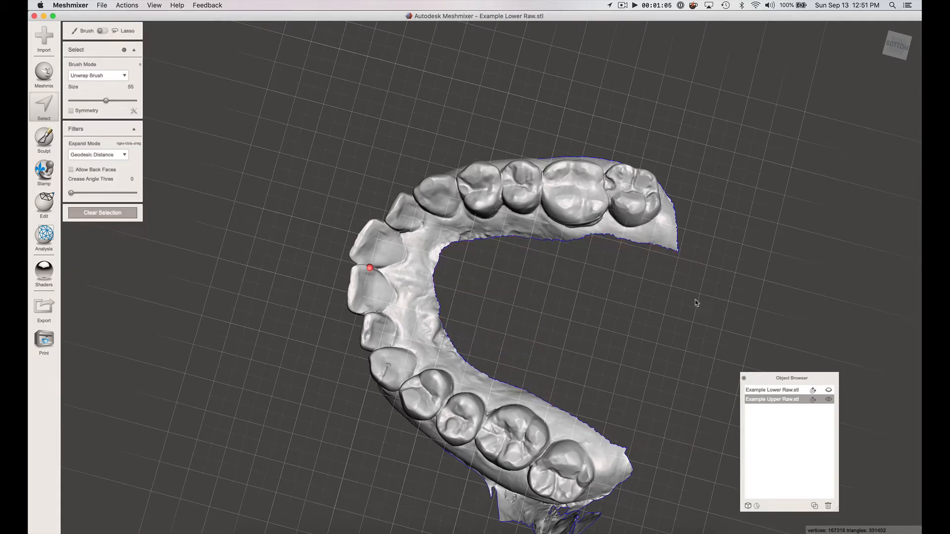
- Trim off the pointed inner corner of the gum behind the last molar on the first side
{"action": "right_click_drag", "start_coordinate": [695, 301], "coordinate": [697, 233]}
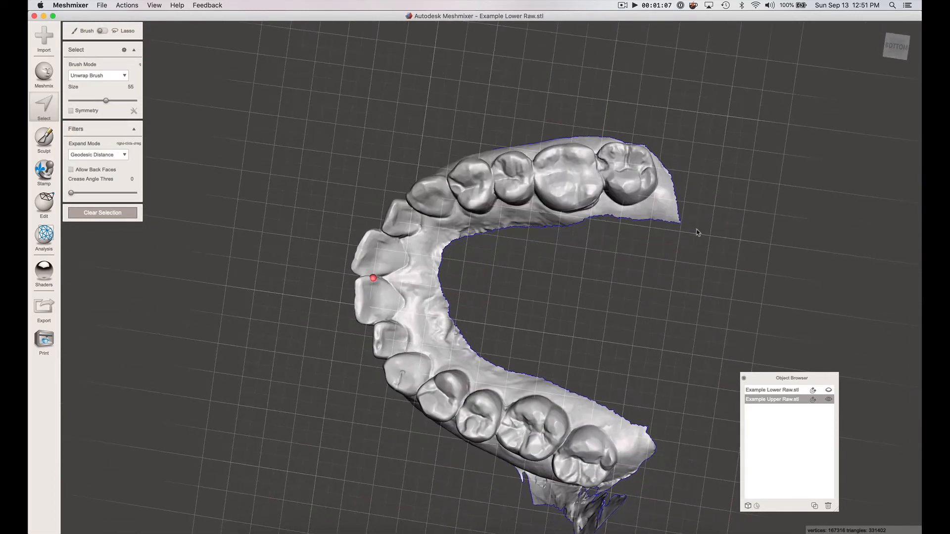
{"action": "left_click_drag", "start_coordinate": [716, 192], "coordinate": [658, 217]}
{"action": "left_click_drag", "start_coordinate": [704, 258], "coordinate": [765, 220]}
{"action": "key", "text": "Delete"}
- Trim the gum edge behind the last molar at the opposite end of the arch
{"action": "right_click_drag", "start_coordinate": [749, 282], "coordinate": [738, 254]}
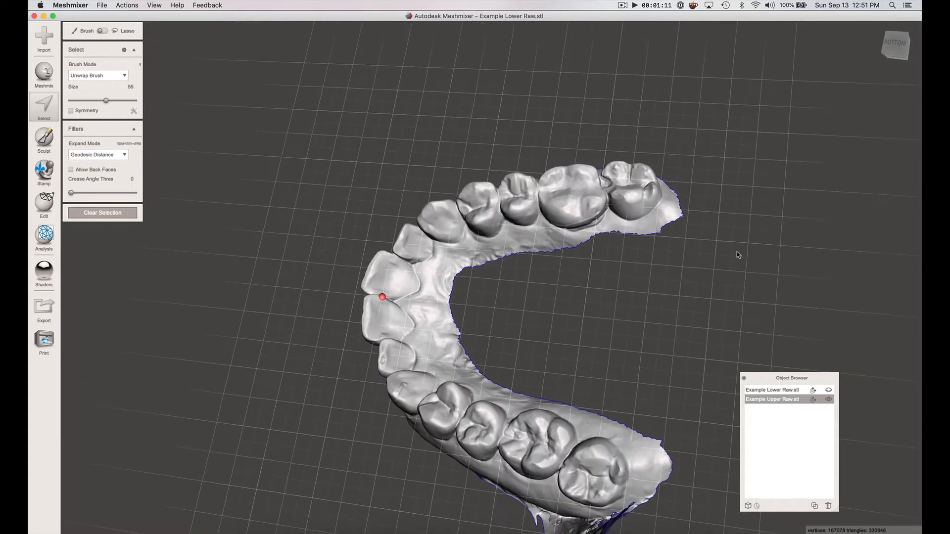
{"action": "middle_click_drag", "start_coordinate": [659, 343], "coordinate": [674, 161]}
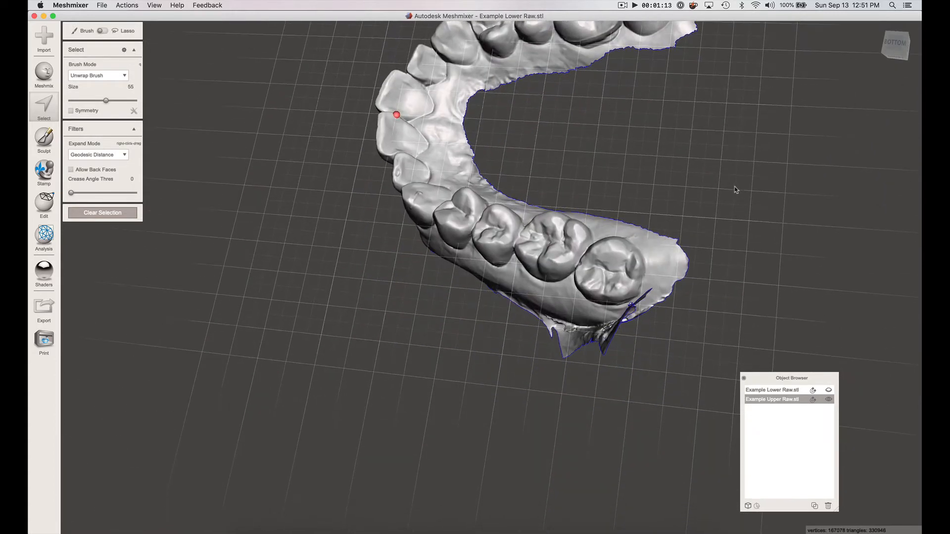
{"action": "mouse_move", "coordinate": [704, 208]}
{"action": "left_mouse_down"}
{"action": "mouse_move", "coordinate": [676, 239]}
{"action": "mouse_move", "coordinate": [665, 303]}
{"action": "left_mouse_up"}
{"action": "left_click_drag", "start_coordinate": [749, 324], "coordinate": [749, 323]}
{"action": "key", "text": "Delete"}
- Lasso-select the flared scan flap beside and behind the molars on the second side and delete it
{"action": "right_click_drag", "start_coordinate": [753, 292], "coordinate": [863, 288]}
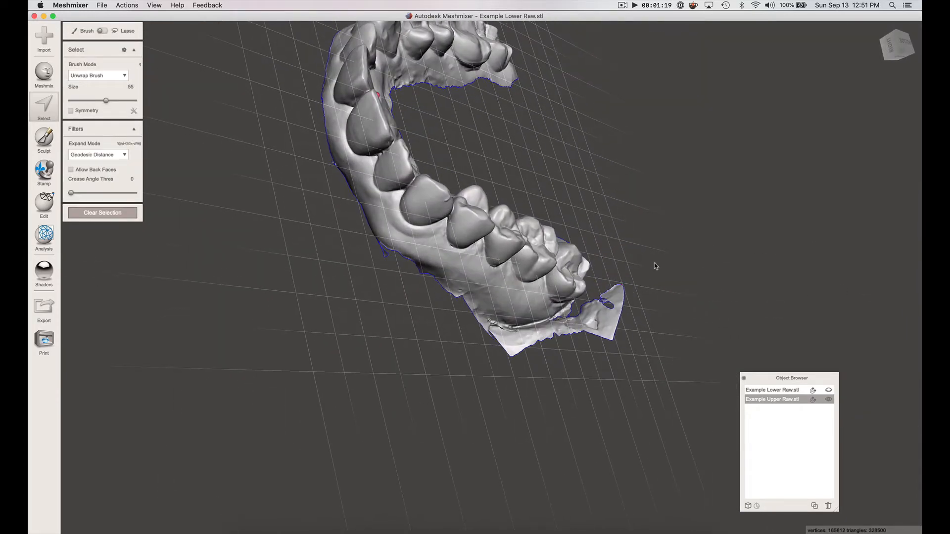
{"action": "left_click_drag", "start_coordinate": [664, 296], "coordinate": [627, 286]}
{"action": "mouse_move", "coordinate": [537, 310]}
{"action": "left_mouse_down"}
{"action": "mouse_move", "coordinate": [483, 306]}
{"action": "mouse_move", "coordinate": [476, 346]}
{"action": "left_mouse_up"}
{"action": "left_click_drag", "start_coordinate": [680, 374], "coordinate": [684, 370]}
{"action": "key", "text": "x"}
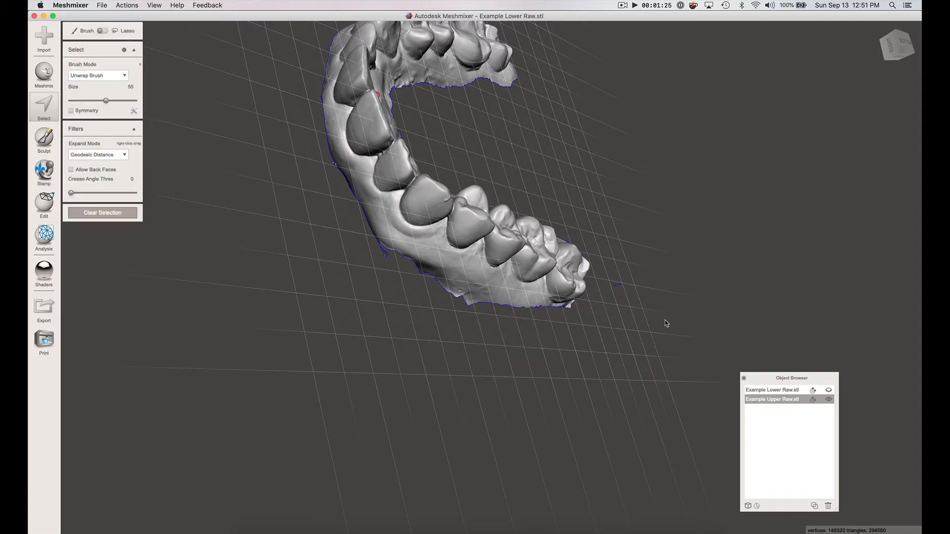
- Lasso-select the jagged gum margin along the premolars and molars on the second cheek side and delete it
{"action": "right_click_drag", "start_coordinate": [666, 322], "coordinate": [663, 277]}
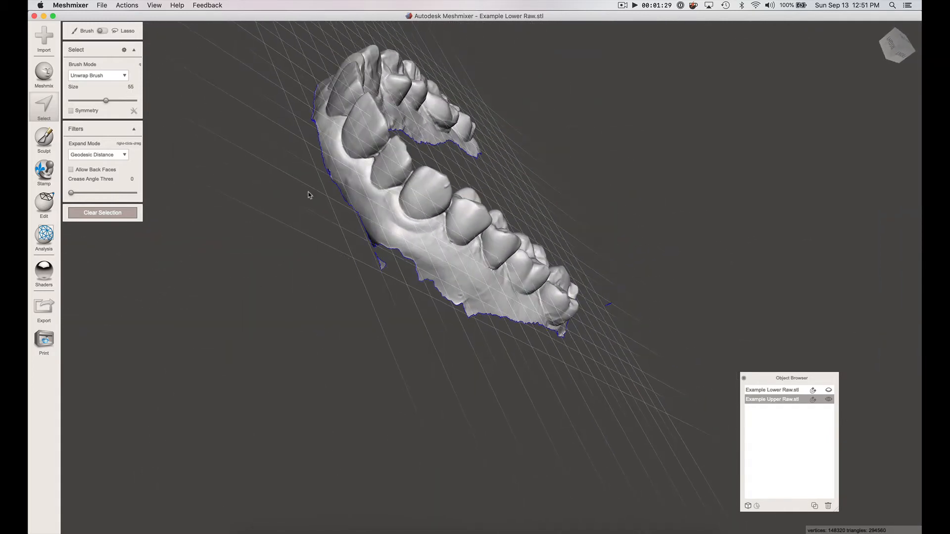
{"action": "mouse_move", "coordinate": [316, 220]}
{"action": "left_mouse_down"}
{"action": "mouse_move", "coordinate": [339, 203]}
{"action": "mouse_move", "coordinate": [360, 212]}
{"action": "left_mouse_up"}
{"action": "mouse_move", "coordinate": [424, 251]}
{"action": "left_mouse_down"}
{"action": "mouse_move", "coordinate": [488, 294]}
{"action": "mouse_move", "coordinate": [475, 401]}
{"action": "left_mouse_up"}
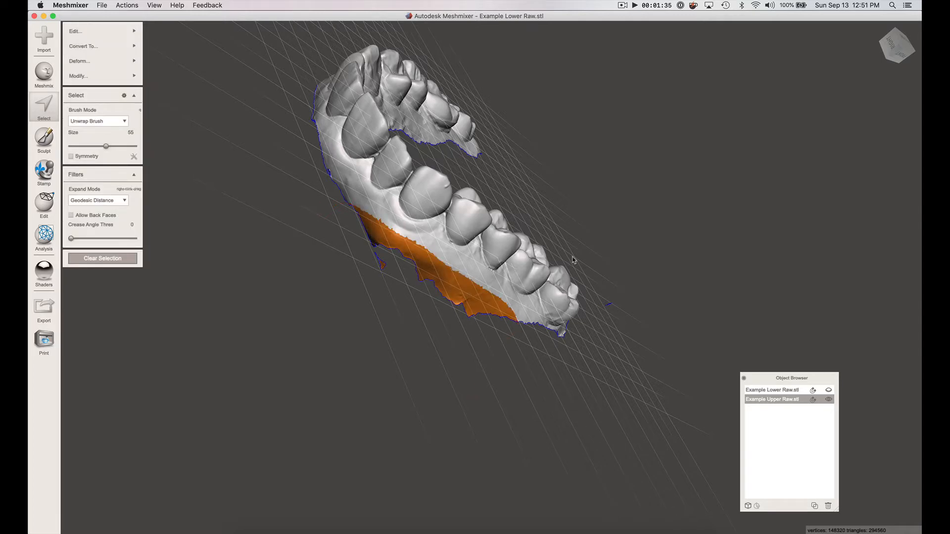
{"action": "key", "text": "Delete"}
- Trim the remaining uneven gum margin beside the front teeth on the second side
{"action": "right_click_drag", "start_coordinate": [357, 194], "coordinate": [435, 230]}
{"action": "mouse_move", "coordinate": [305, 162]}
{"action": "left_mouse_down"}
{"action": "mouse_move", "coordinate": [369, 196]}
{"action": "mouse_move", "coordinate": [371, 277]}
{"action": "mouse_move", "coordinate": [365, 260]}
{"action": "left_mouse_up"}
{"action": "key", "text": "Delete"}
- Select the whole connected arch from a patch on one tooth, invert the selection and delete the loose stray fragments
{"action": "right_click_drag", "start_coordinate": [295, 181], "coordinate": [367, 282]}
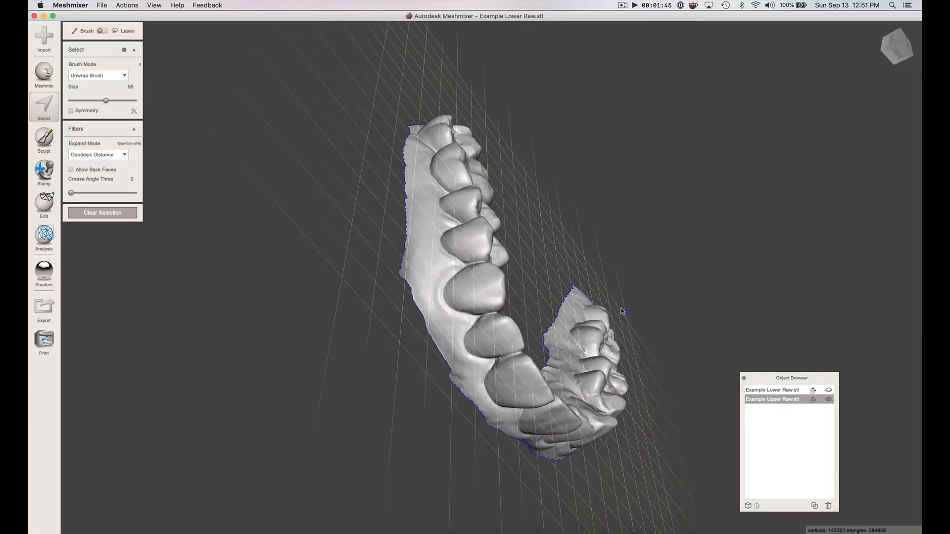
{"action": "left_click", "coordinate": [568, 349]}
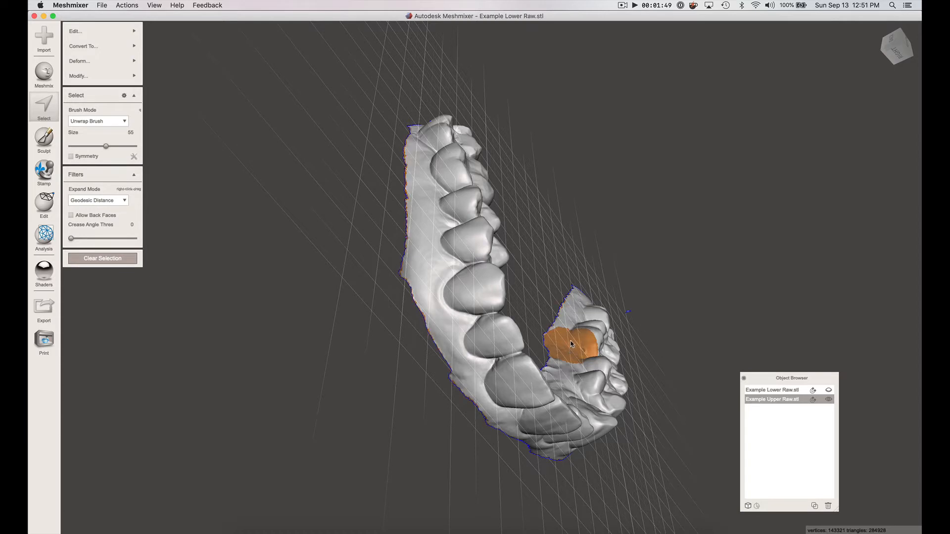
{"action": "left_click", "coordinate": [589, 348]}
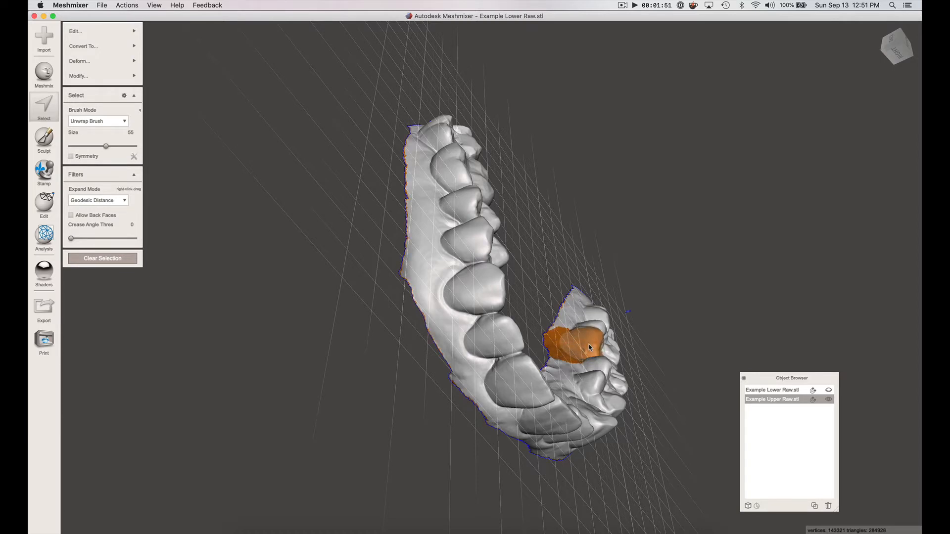
{"action": "key", "text": "i"}
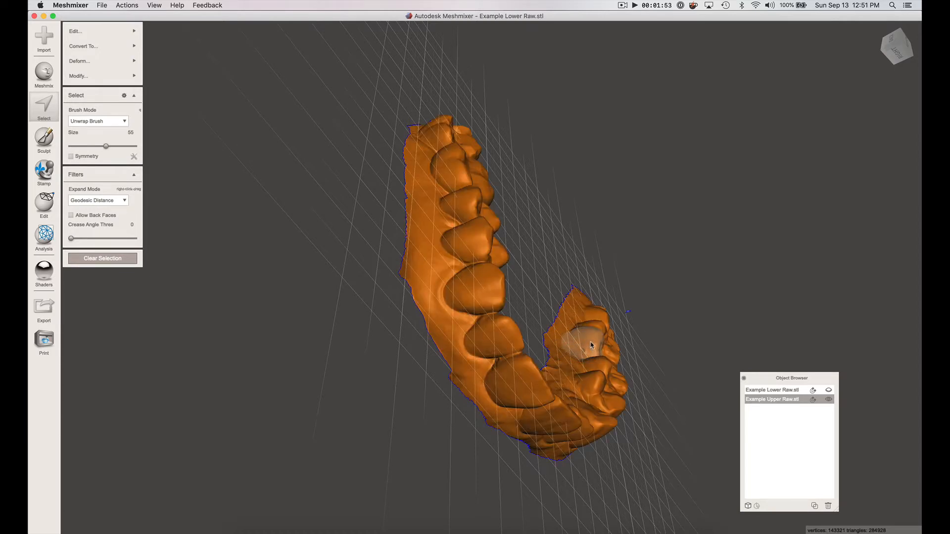
{"action": "key", "text": "Escape"}
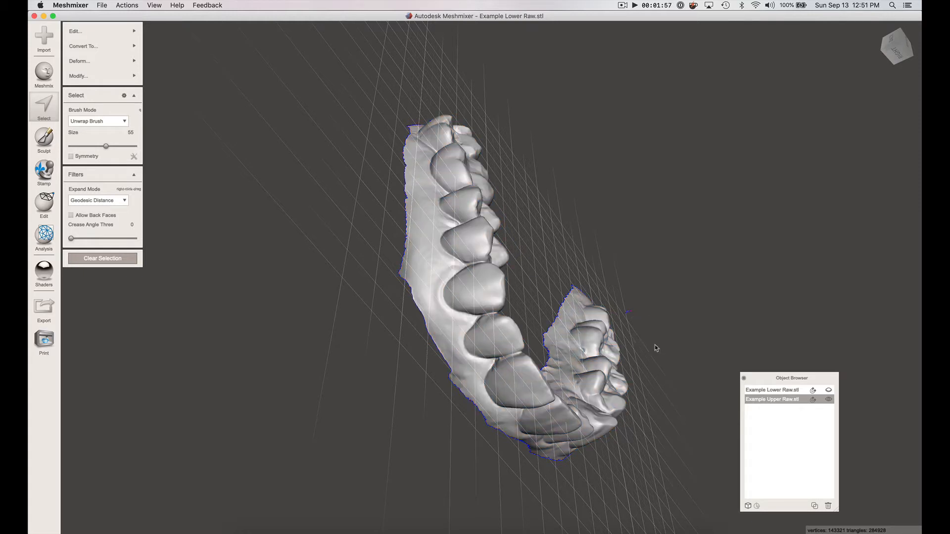
{"action": "key", "text": "Delete"}
- Reduce the selection brush size to 21 and select the open boundary edge of the upper arch
{"action": "right_click_drag", "start_coordinate": [651, 313], "coordinate": [599, 327]}
{"action": "scroll", "coordinate": [599, 327], "scroll_direction": "down", "scroll_amount": 1}
{"action": "scroll", "coordinate": [599, 328], "scroll_direction": "up", "scroll_amount": 6}
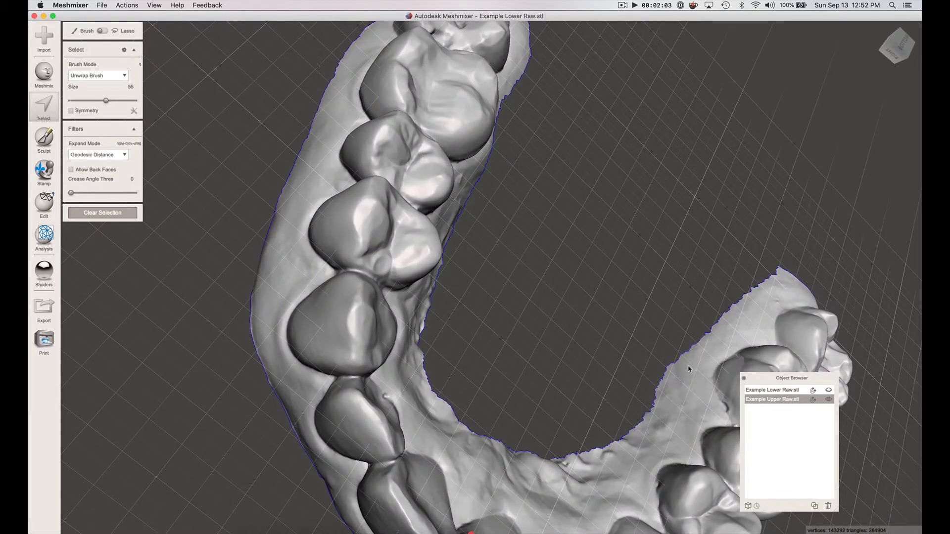
{"action": "key", "text": "bracketleft"}
{"action": "key", "text": "bracketleft"}
{"action": "key", "text": "bracketleft"}
{"action": "key", "text": "bracketleft"}
{"action": "key", "text": "bracketleft"}
{"action": "key", "text": "bracketleft"}
{"action": "key", "text": "bracketleft"}
{"action": "key", "text": "bracketleft"}
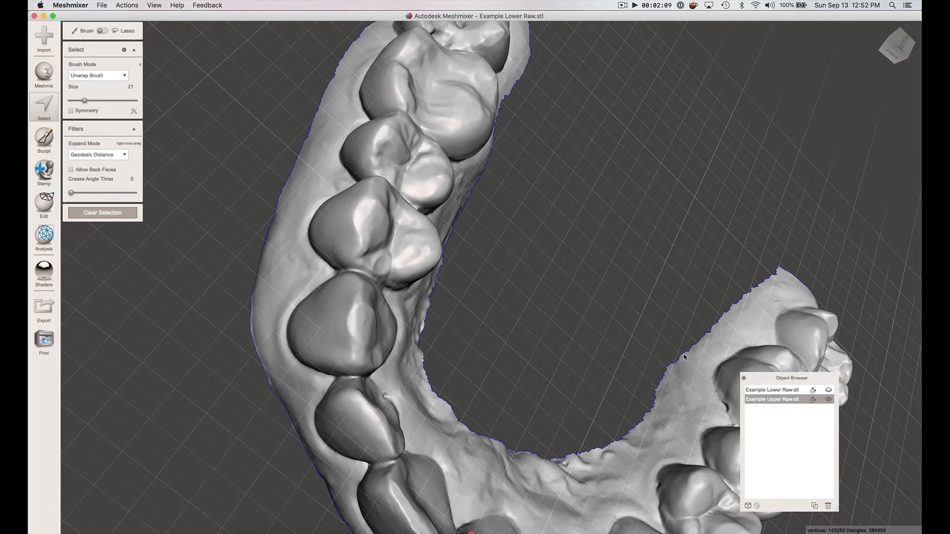
{"action": "left_click", "coordinate": [685, 357]}
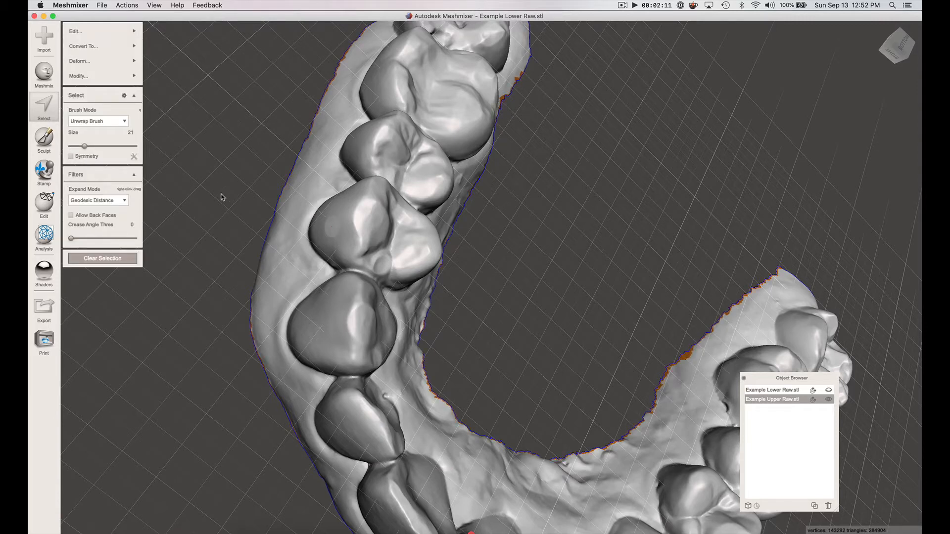
- Expand the boundary selection by one ring and optimize the selection's boundary
{"action": "left_click", "coordinate": [99, 77]}
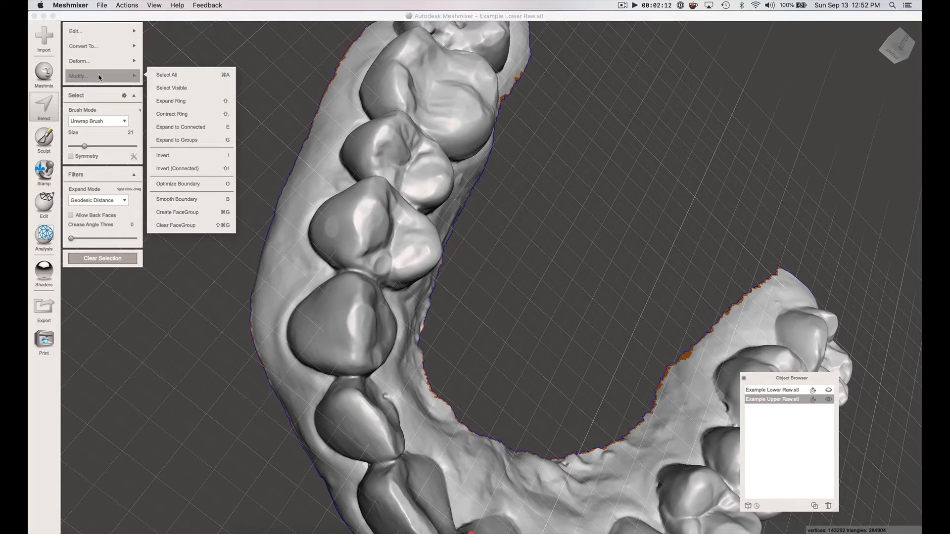
{"action": "left_click", "coordinate": [187, 101]}
{"action": "left_click", "coordinate": [114, 76]}
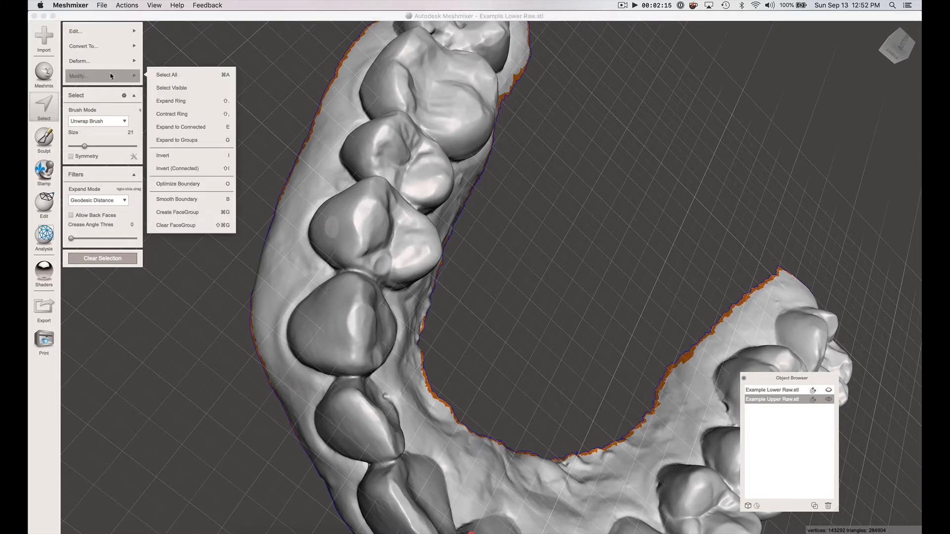
{"action": "left_click", "coordinate": [177, 183]}
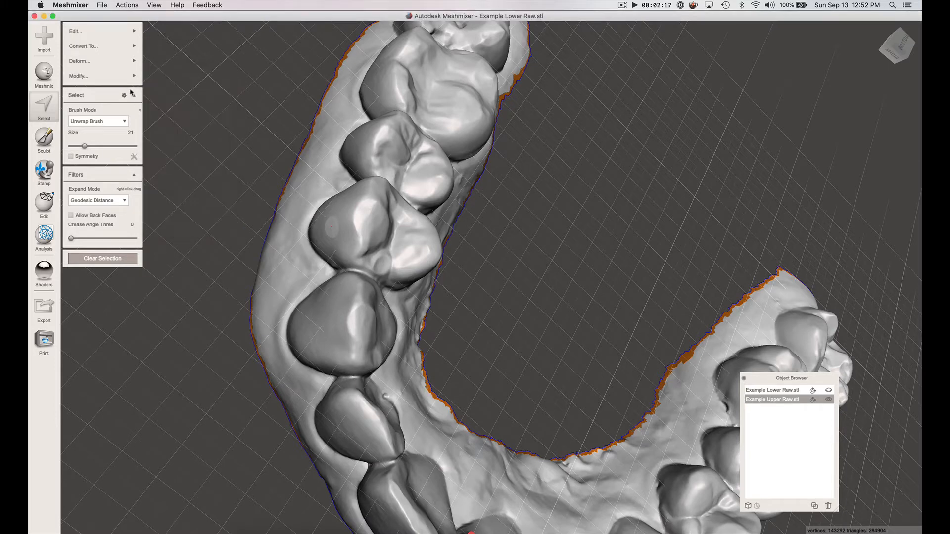
- Smooth the selected boundary of the upper arch with Smooth Boundary at smoothness 100
{"action": "left_click", "coordinate": [123, 78]}
{"action": "left_click", "coordinate": [178, 199]}
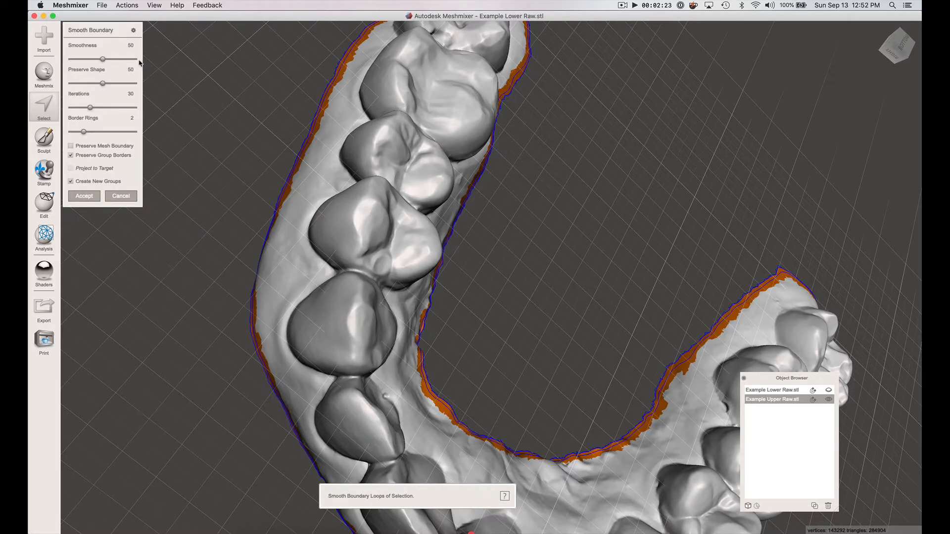
{"action": "left_click_drag", "start_coordinate": [139, 62], "coordinate": [141, 62]}
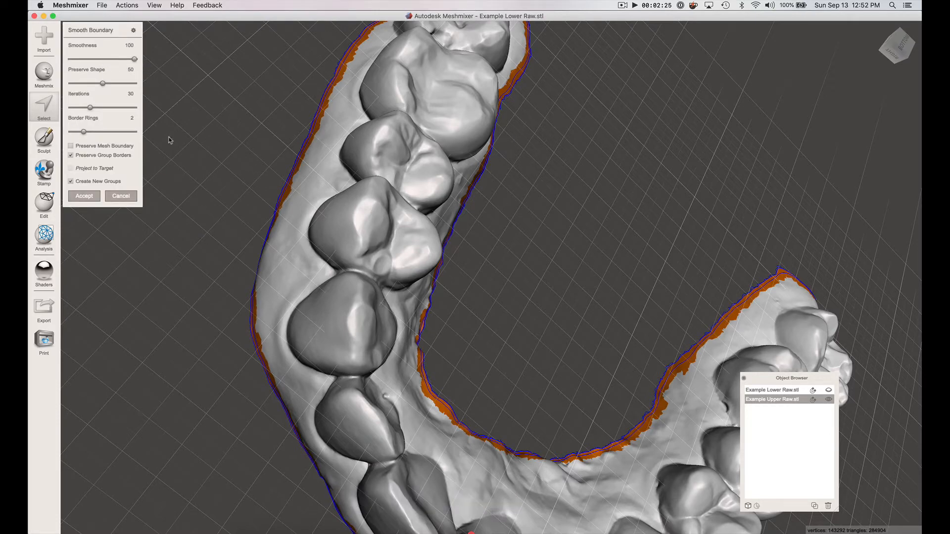
{"action": "left_click", "coordinate": [89, 197]}
- Smooth the remaining rough spots along the upper arch's border with the RobustSmooth sculpting brush
{"action": "right_click_drag", "start_coordinate": [535, 301], "coordinate": [492, 156]}
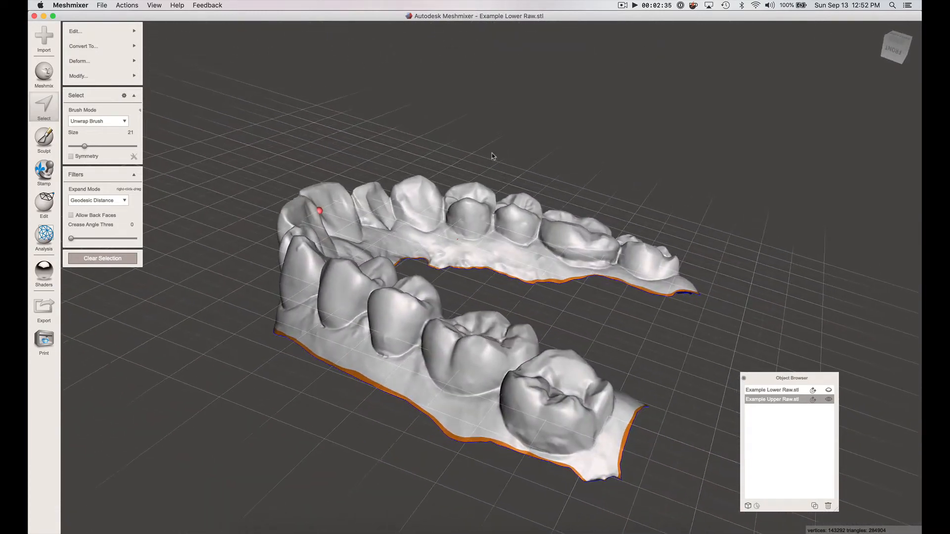
{"action": "left_click", "coordinate": [49, 142]}
{"action": "mouse_move", "coordinate": [139, 59]}
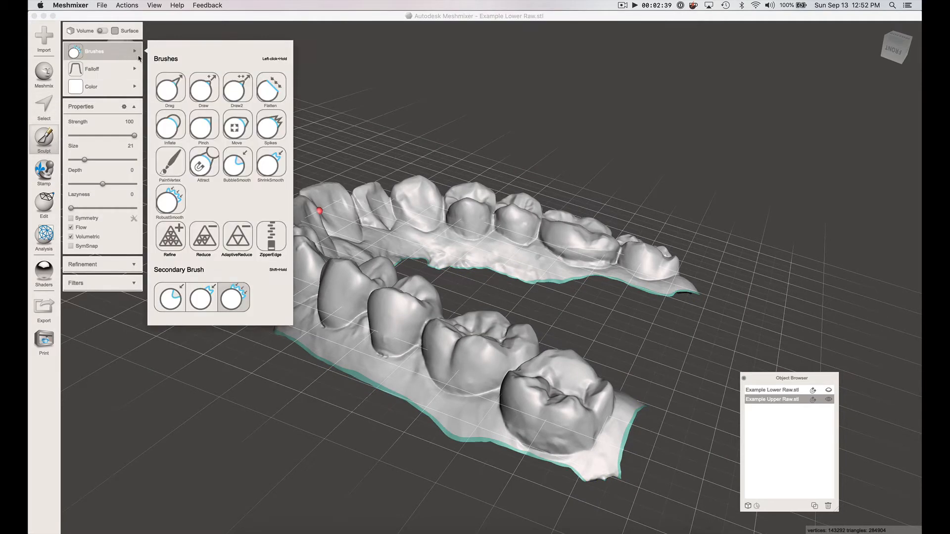
{"action": "left_click", "coordinate": [170, 199]}
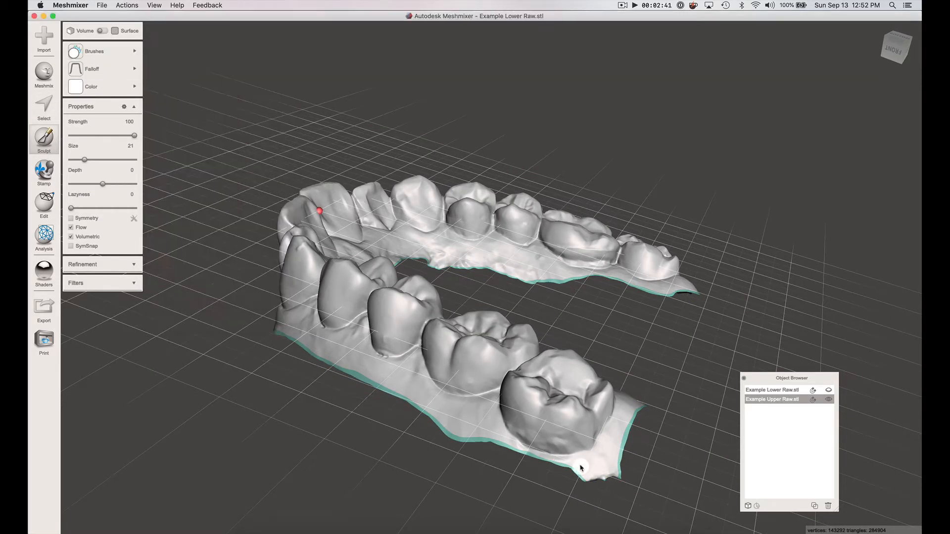
{"action": "mouse_move", "coordinate": [604, 472]}
{"action": "left_mouse_down"}
{"action": "mouse_move", "coordinate": [592, 482]}
{"action": "mouse_move", "coordinate": [621, 473]}
{"action": "mouse_move", "coordinate": [578, 470]}
{"action": "left_mouse_up"}
{"action": "right_click_drag", "start_coordinate": [655, 388], "coordinate": [567, 445]}
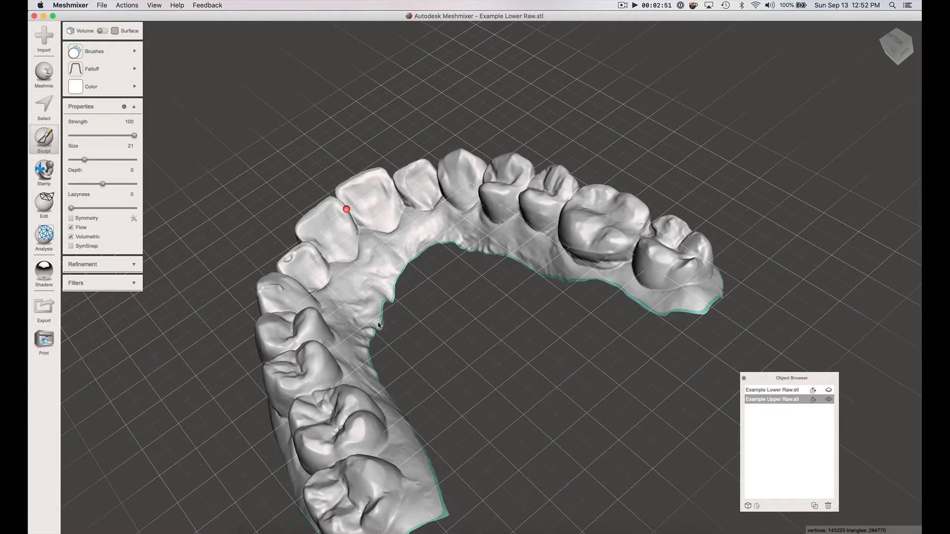
{"action": "mouse_move", "coordinate": [461, 244]}
{"action": "left_mouse_down"}
{"action": "mouse_move", "coordinate": [673, 309]}
{"action": "mouse_move", "coordinate": [698, 312]}
{"action": "mouse_move", "coordinate": [724, 298]}
{"action": "left_mouse_up"}
{"action": "right_click_drag", "start_coordinate": [740, 256], "coordinate": [610, 217]}
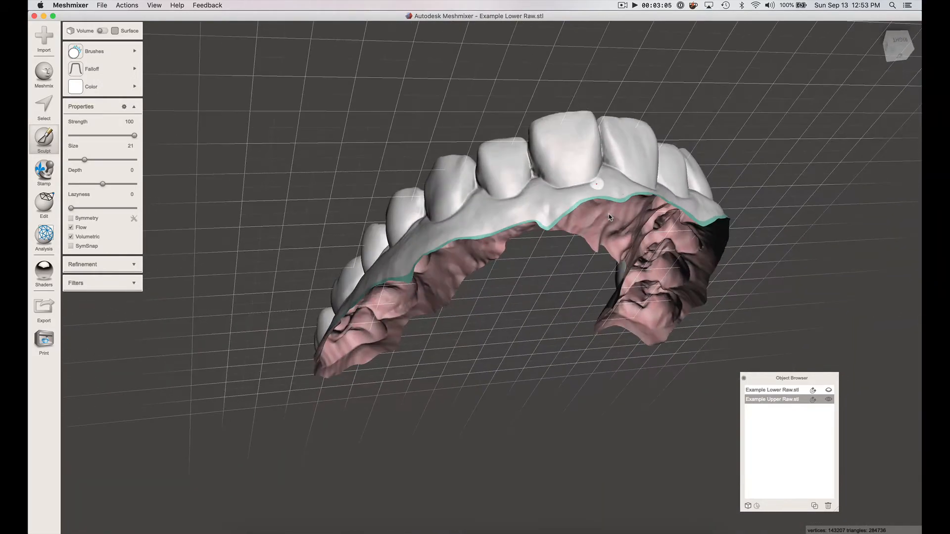
- Select the entire upper arch and extrude it 10 mm along the Y Axis with a Flat end
{"action": "key", "text": "super+a"}
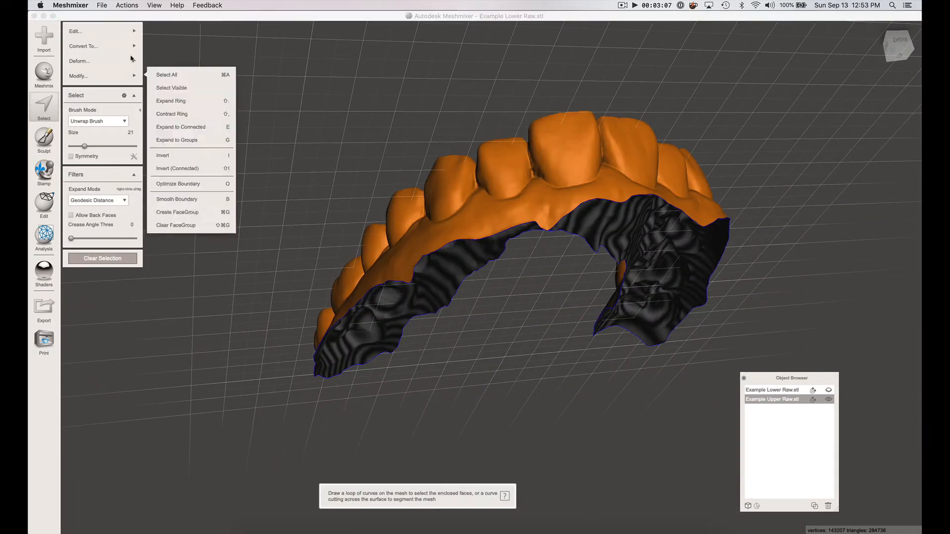
{"action": "mouse_move", "coordinate": [121, 26]}
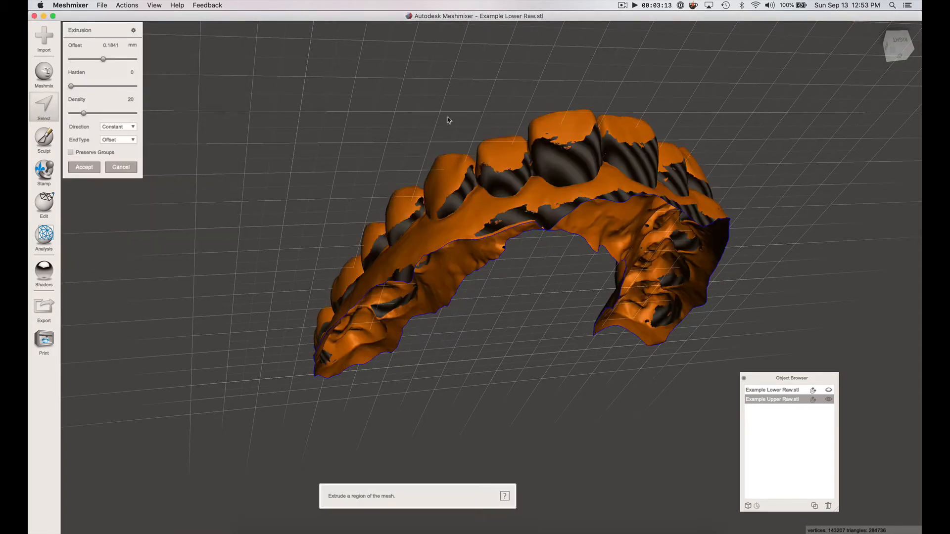
{"action": "right_click_drag", "start_coordinate": [449, 120], "coordinate": [460, 194]}
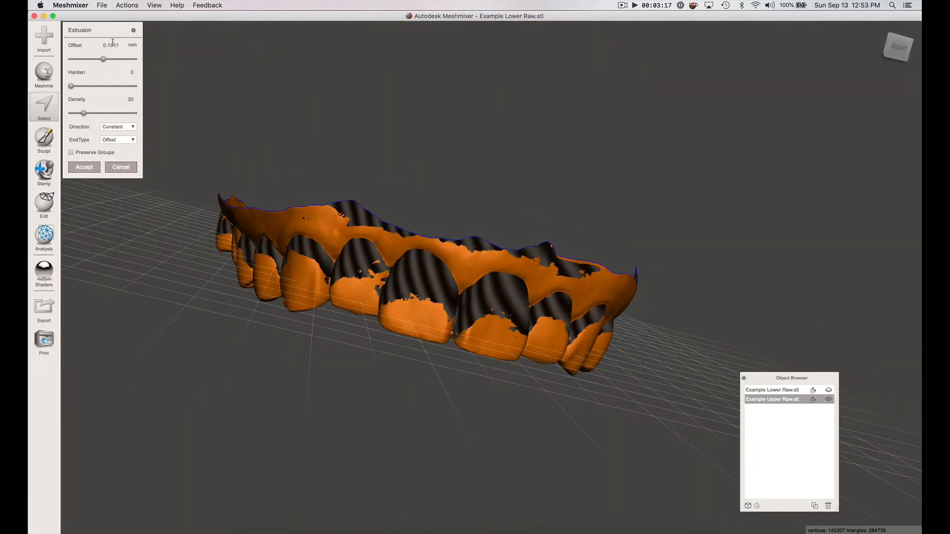
{"action": "left_click", "coordinate": [113, 44]}
{"action": "type", "text": "0"}
{"action": "left_click", "coordinate": [127, 127]}
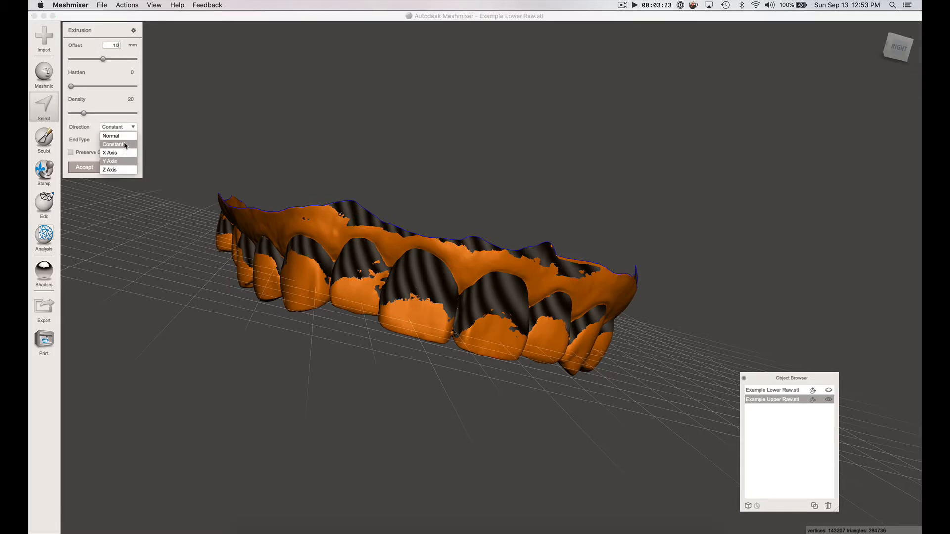
{"action": "left_click", "coordinate": [116, 140]}
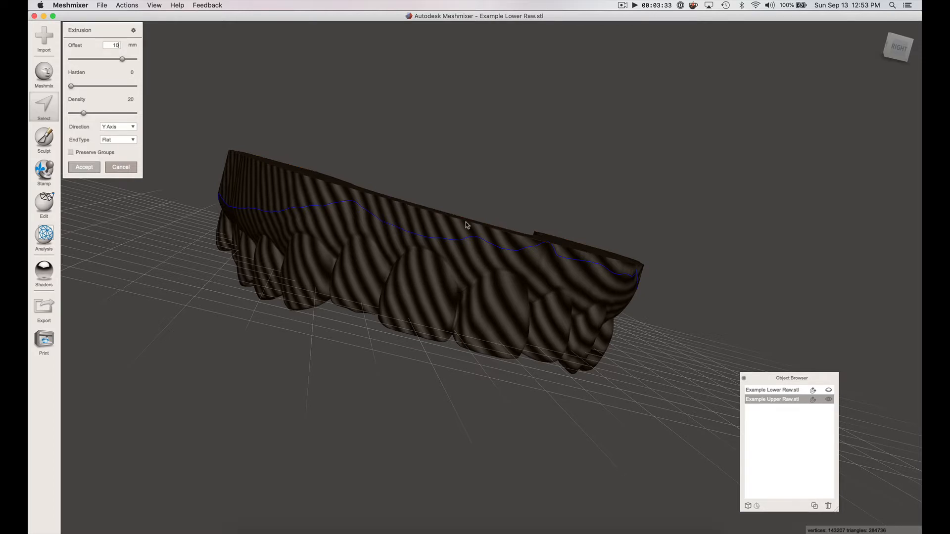
{"action": "key", "text": "Return"}
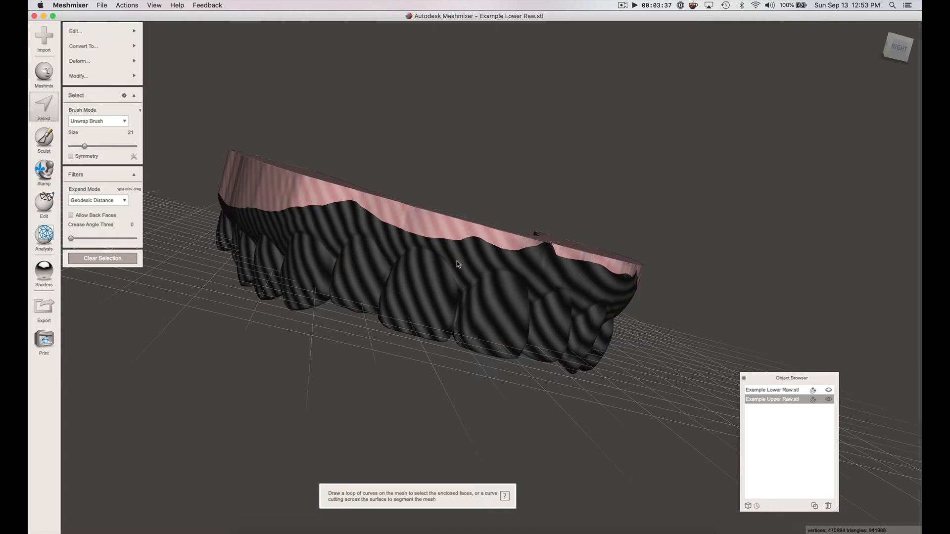
- Flip the normals of the whole extruded upper model and clear the selection
{"action": "key", "text": "Escape"}
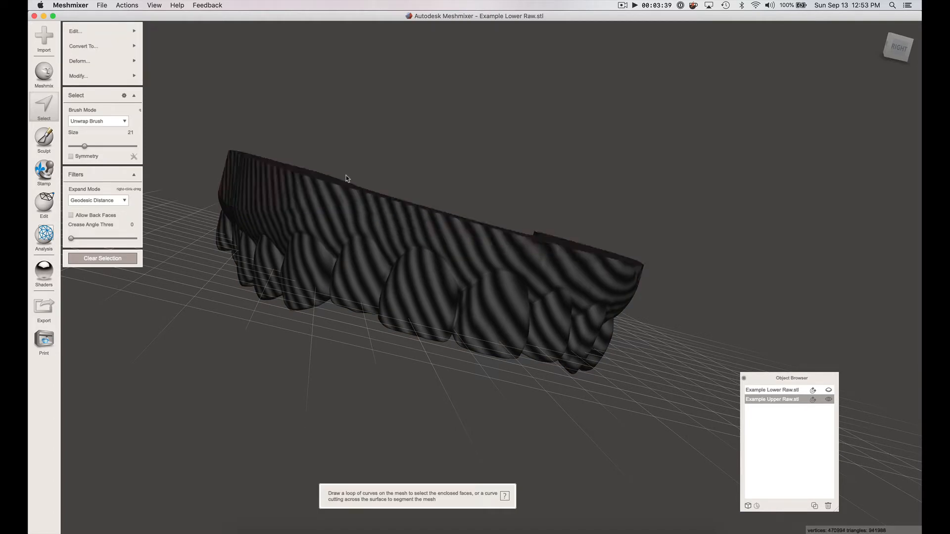
{"action": "mouse_move", "coordinate": [129, 31]}
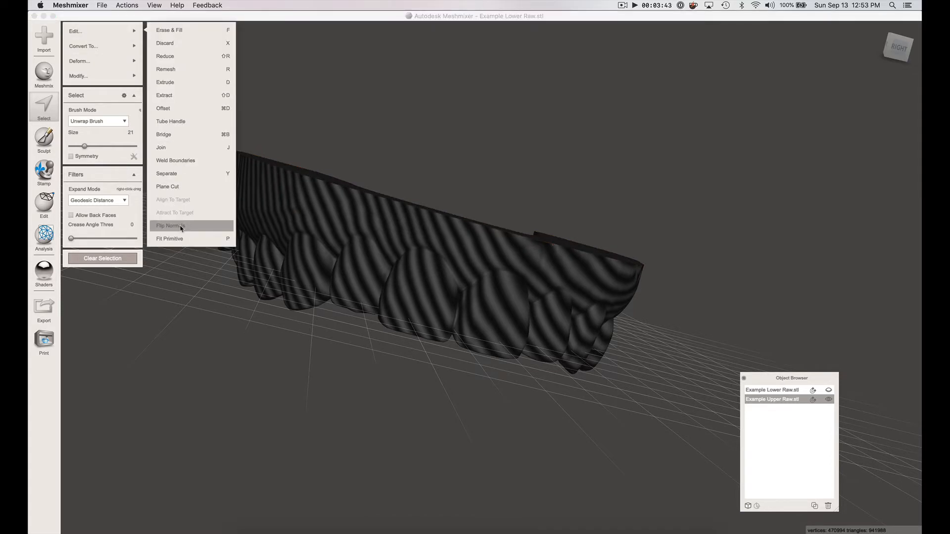
{"action": "left_click", "coordinate": [363, 250]}
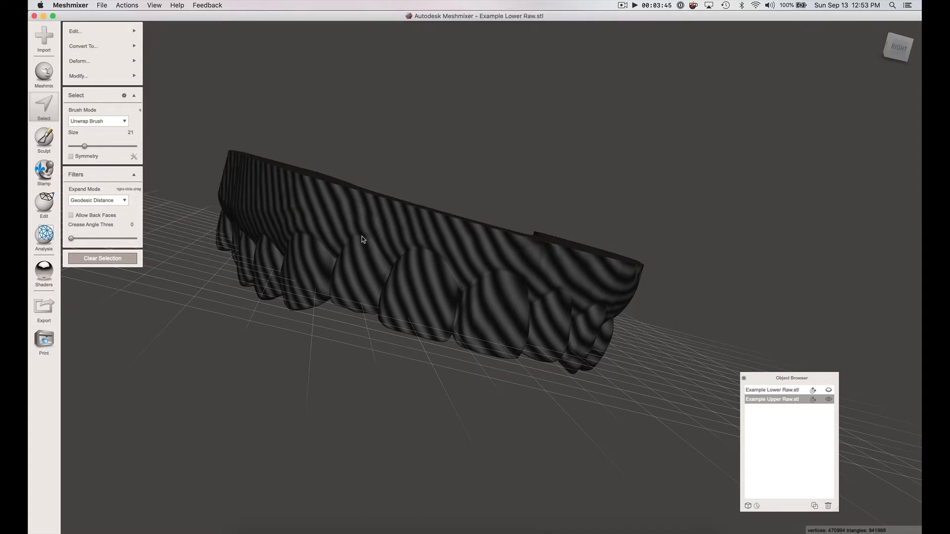
{"action": "right_click_drag", "start_coordinate": [439, 247], "coordinate": [396, 255]}
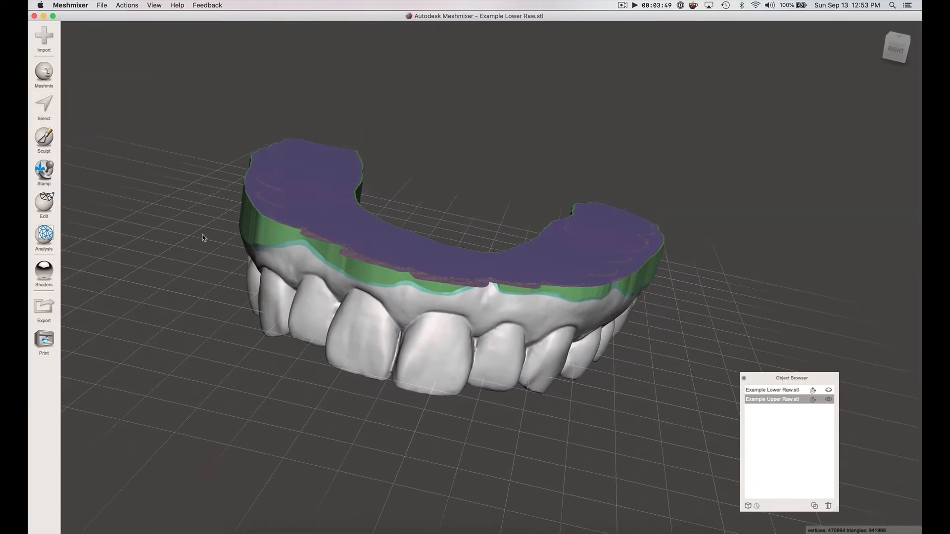
- Hollow the upper model with a 2 mm offset distance
{"action": "left_click", "coordinate": [44, 212]}
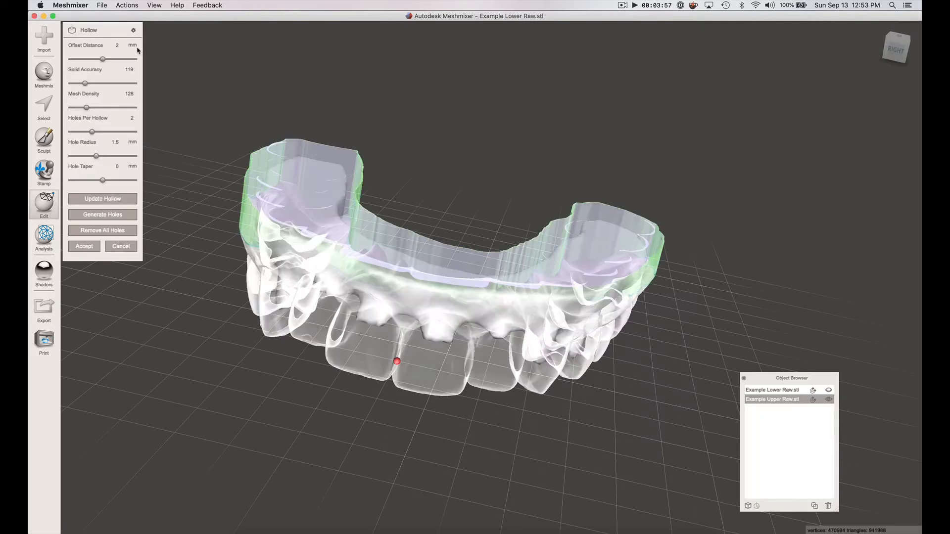
{"action": "left_click", "coordinate": [121, 45]}
{"action": "left_click", "coordinate": [120, 203]}
{"action": "key", "text": "Return"}
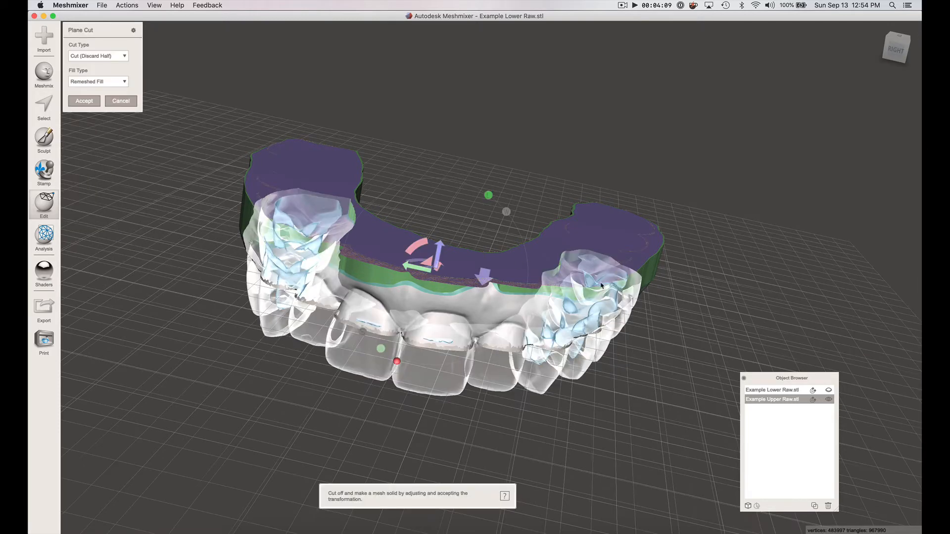
- Plane Cut the closed end off the upper base, keeping the tooth side and placing the plane just inside the base to expose the cavity
{"action": "mouse_move", "coordinate": [601, 285]}
{"action": "right_mouse_down"}
{"action": "mouse_move", "coordinate": [604, 260]}
{"action": "mouse_move", "coordinate": [600, 276]}
{"action": "right_mouse_up"}
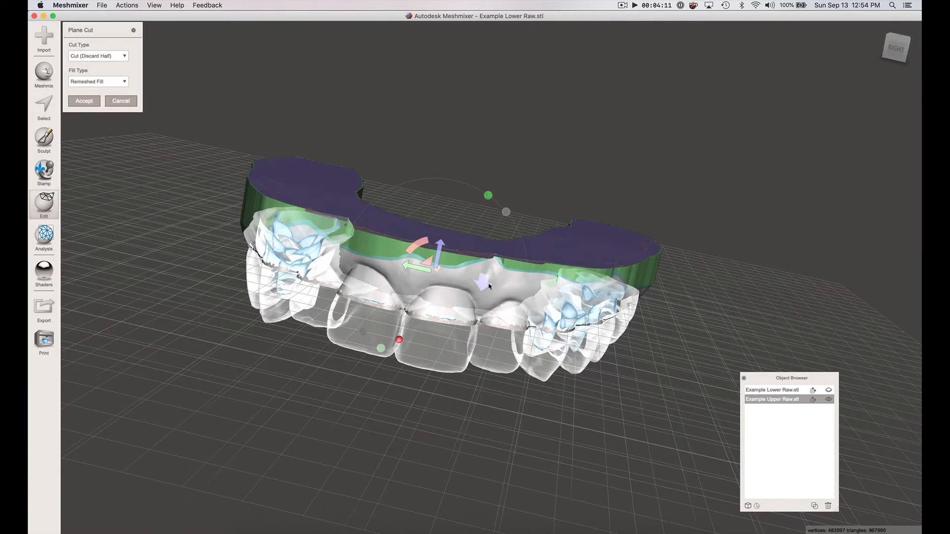
{"action": "left_click", "coordinate": [444, 273]}
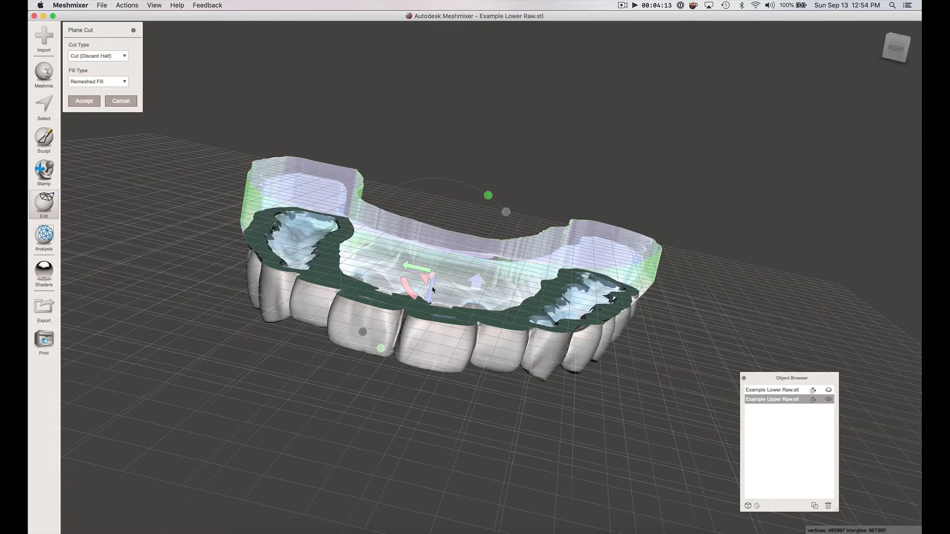
{"action": "left_click_drag", "start_coordinate": [433, 290], "coordinate": [440, 262]}
{"action": "right_click_drag", "start_coordinate": [557, 285], "coordinate": [207, 133]}
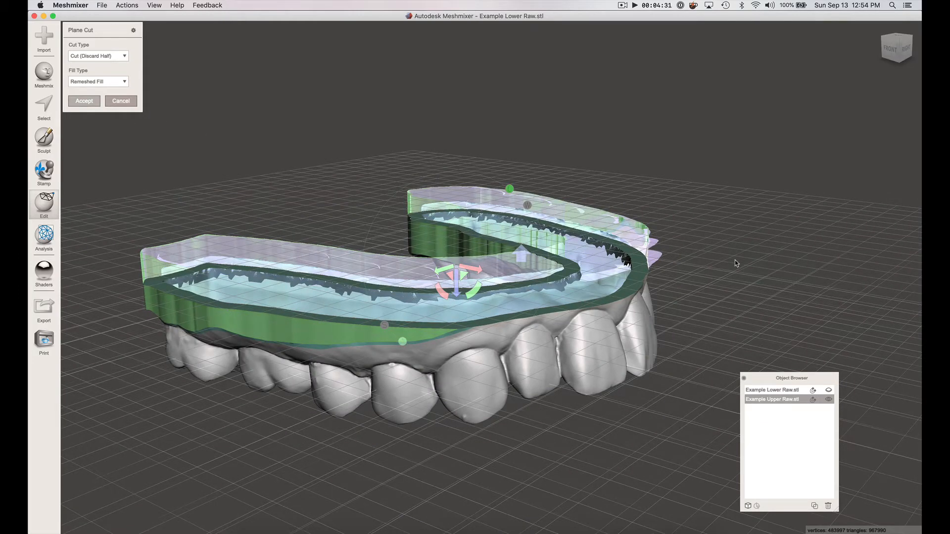
{"action": "right_click_drag", "start_coordinate": [735, 263], "coordinate": [640, 326]}
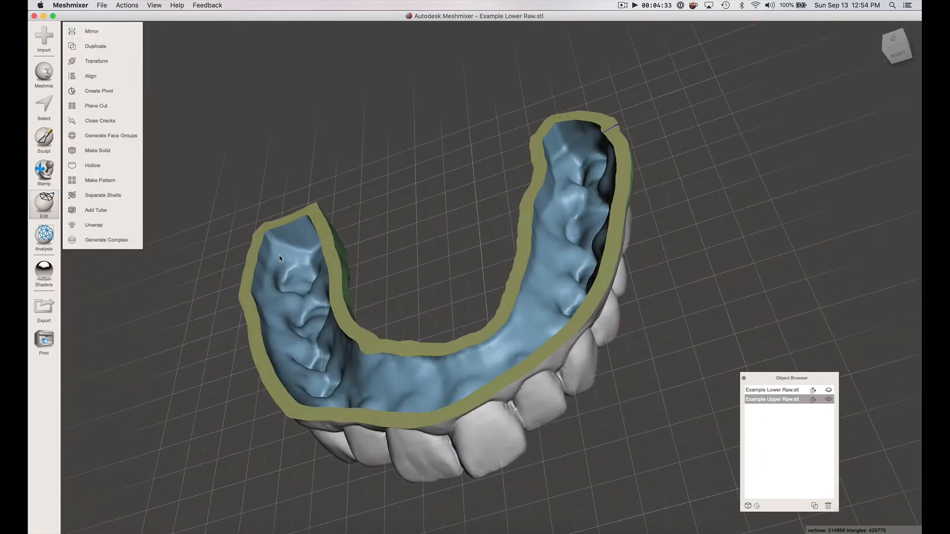
- Export the upper model as "Example Upper Based" in STL Binary Format to the Example folder
{"action": "left_click", "coordinate": [44, 307]}
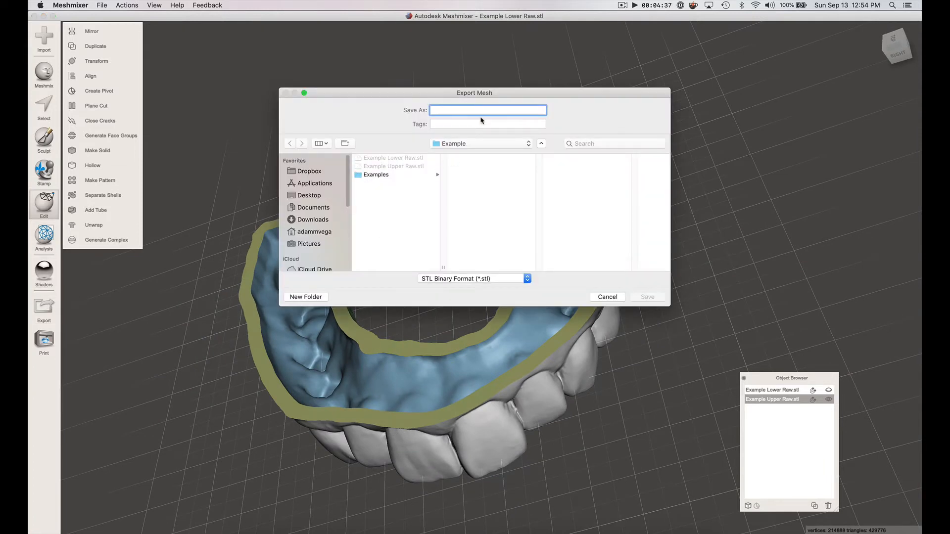
{"action": "type", "text": "Example Upper Based"}
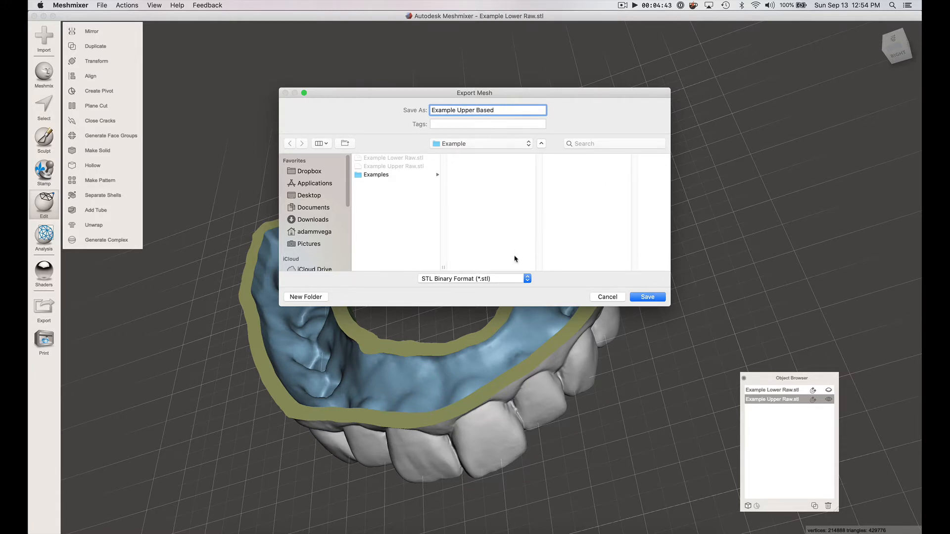
{"action": "left_click", "coordinate": [527, 280]}
{"action": "left_click", "coordinate": [474, 279]}
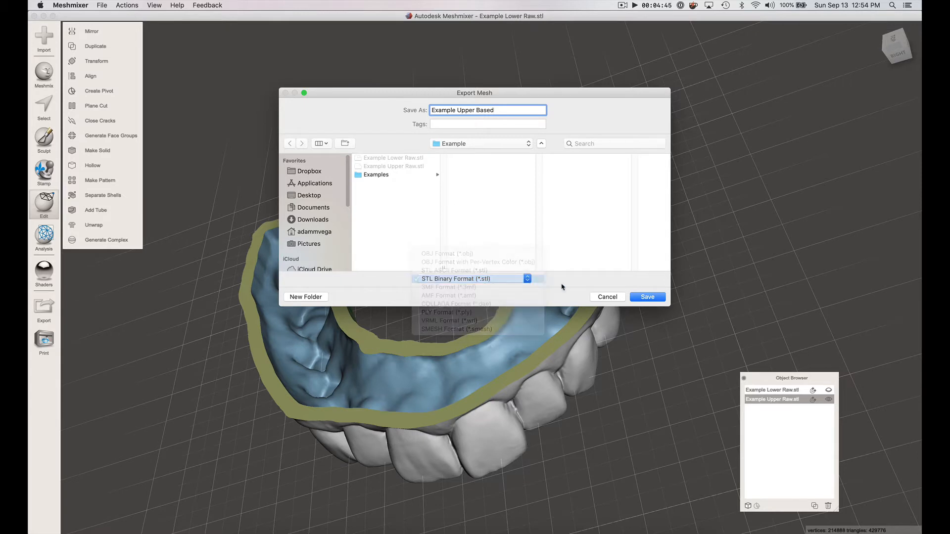
{"action": "left_click", "coordinate": [637, 297]}
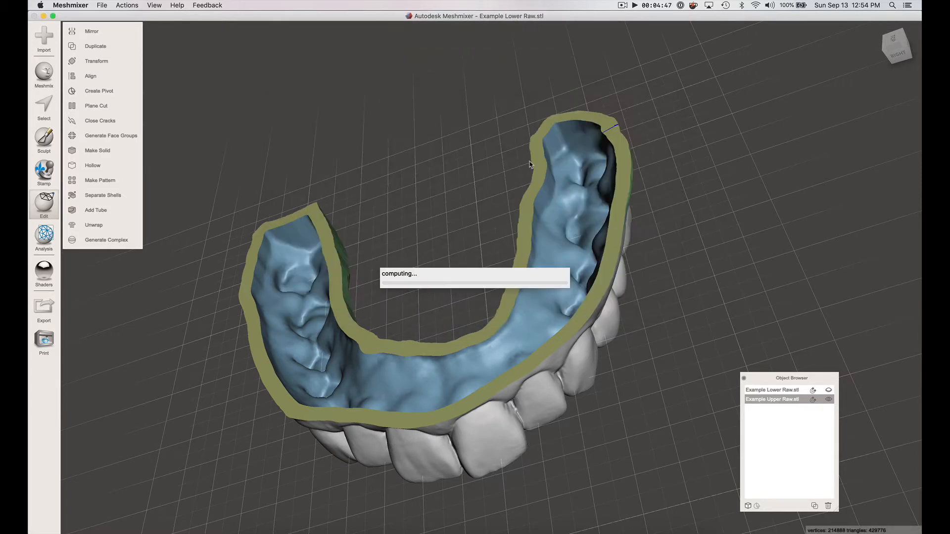
- Make Example Lower Raw.stl the active, visible object and hide Example Upper Raw.stl
{"action": "right_click_drag", "start_coordinate": [547, 223], "coordinate": [524, 146]}
{"action": "left_click", "coordinate": [772, 390]}
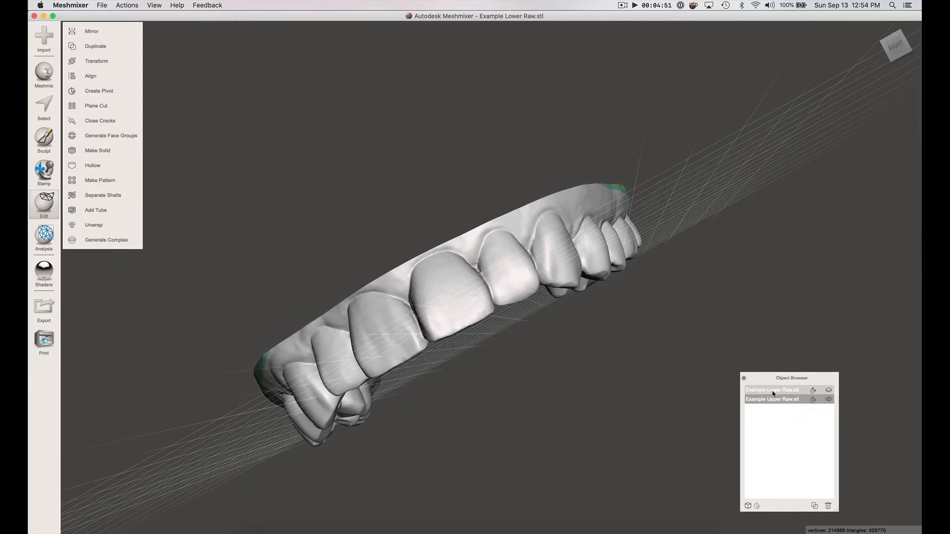
{"action": "left_click", "coordinate": [828, 390]}
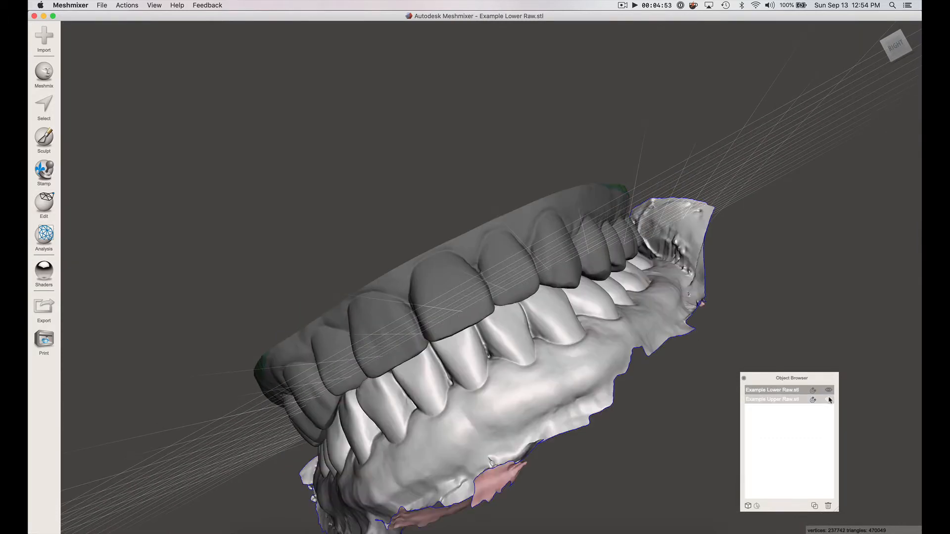
{"action": "left_click", "coordinate": [829, 399]}
{"action": "right_click_drag", "start_coordinate": [671, 319], "coordinate": [435, 193]}
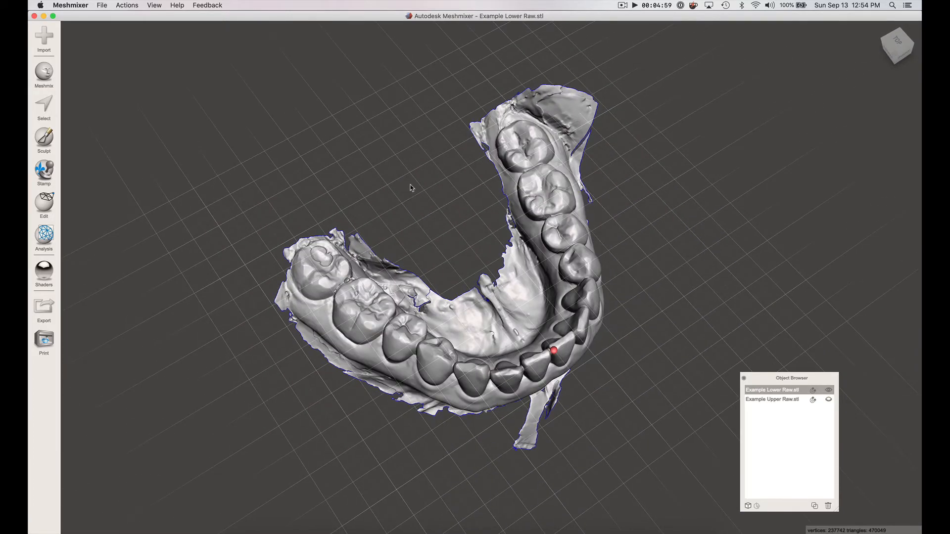
- Outline and delete the large flap of excess tissue on the cheek side of the lower arch's last molars
{"action": "key", "text": "s"}
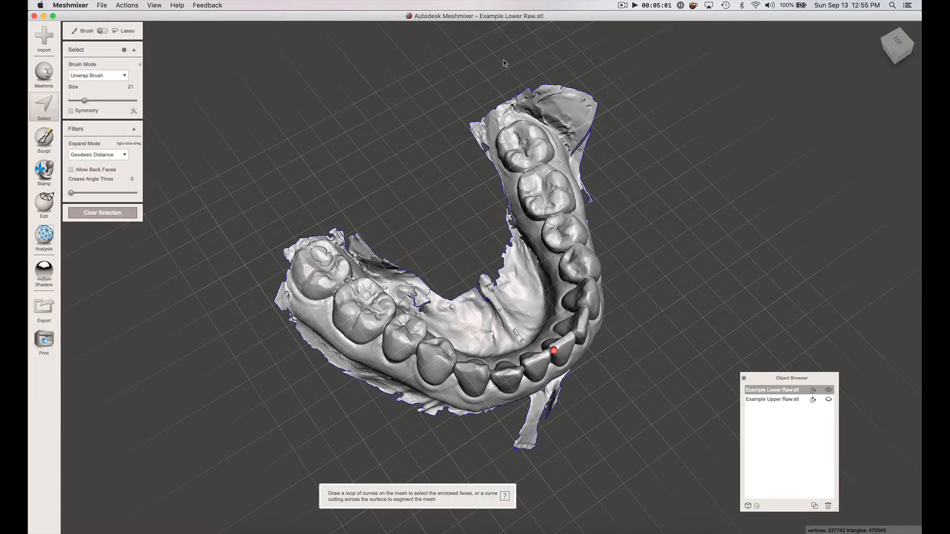
{"action": "left_click_drag", "start_coordinate": [509, 57], "coordinate": [503, 98]}
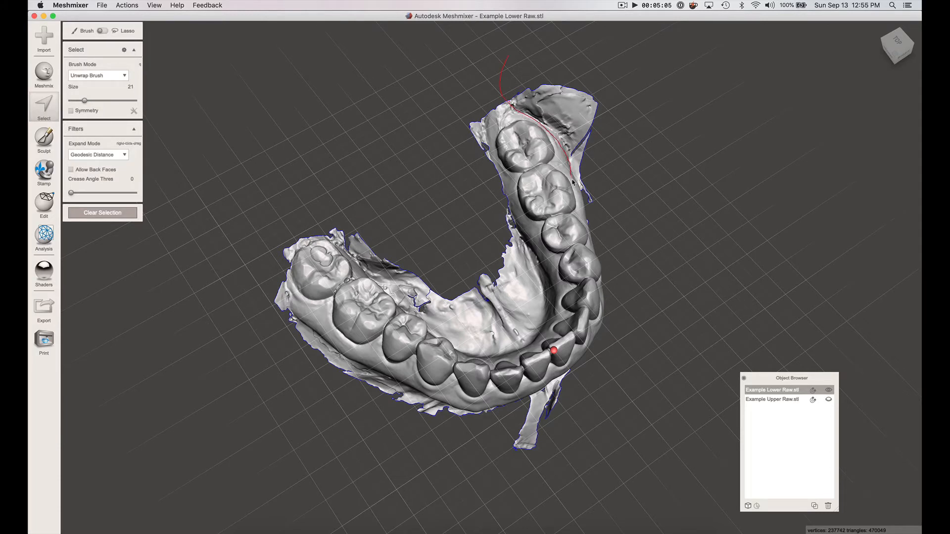
{"action": "mouse_move", "coordinate": [576, 196]}
{"action": "left_mouse_down"}
{"action": "mouse_move", "coordinate": [588, 212]}
{"action": "mouse_move", "coordinate": [621, 76]}
{"action": "mouse_move", "coordinate": [607, 66]}
{"action": "left_mouse_up"}
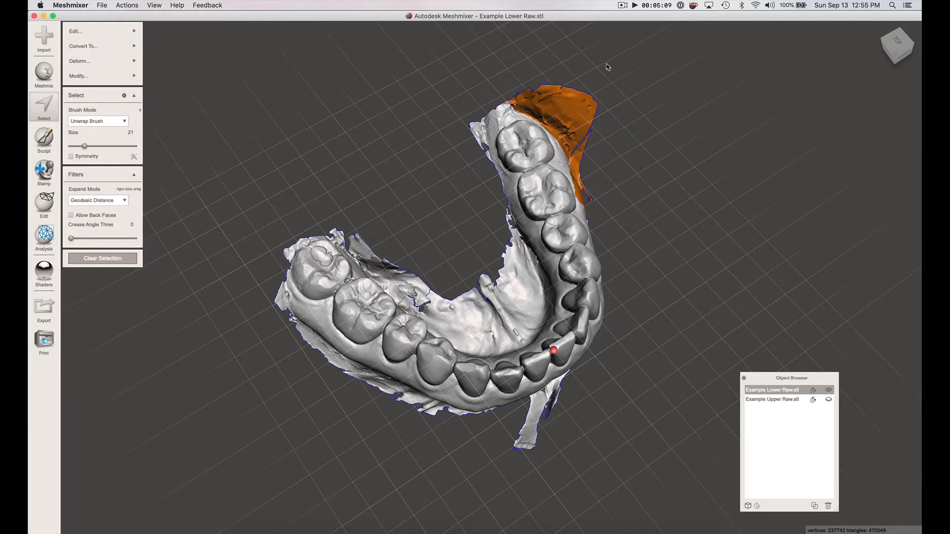
{"action": "key", "text": "Delete"}
- Outline and delete the ragged tissue behind and on the tongue side of the same last lower molar
{"action": "right_click_drag", "start_coordinate": [555, 95], "coordinate": [517, 95]}
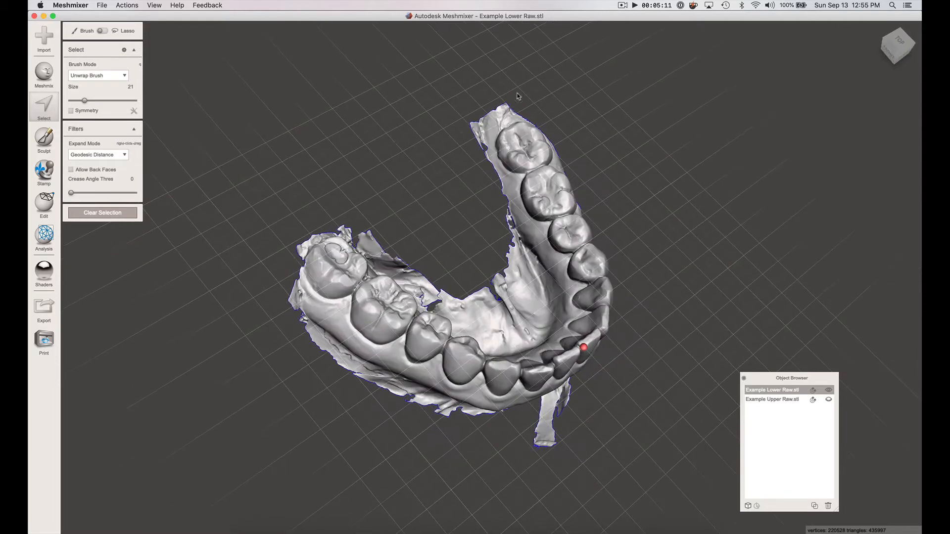
{"action": "mouse_move", "coordinate": [520, 61]}
{"action": "left_mouse_down"}
{"action": "mouse_move", "coordinate": [519, 108]}
{"action": "mouse_move", "coordinate": [498, 119]}
{"action": "left_mouse_up"}
{"action": "left_click_drag", "start_coordinate": [470, 161], "coordinate": [439, 100]}
{"action": "key", "text": "Delete"}
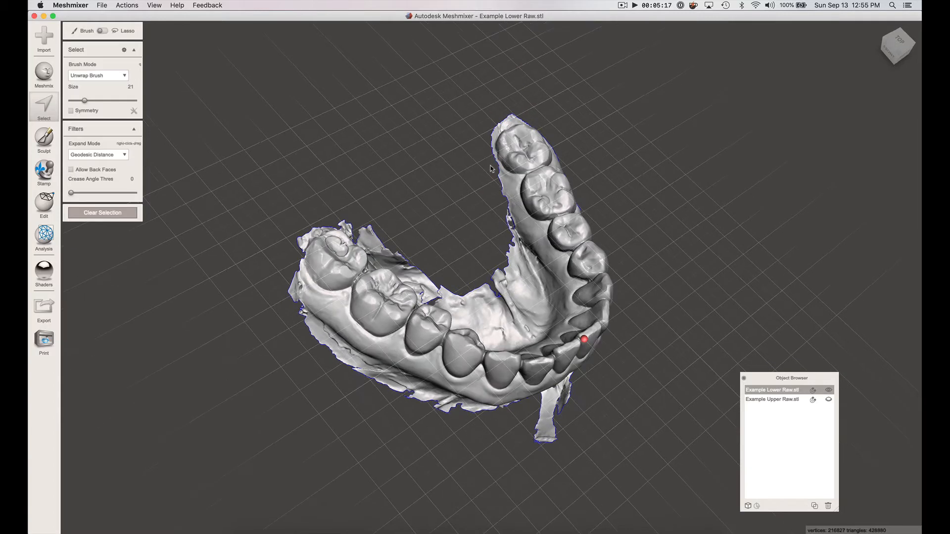
- Outline and delete the excess floor-of-mouth tissue on the tongue side of both halves of the lower arch
{"action": "mouse_move", "coordinate": [456, 124]}
{"action": "left_mouse_down"}
{"action": "mouse_move", "coordinate": [542, 259]}
{"action": "mouse_move", "coordinate": [555, 319]}
{"action": "mouse_move", "coordinate": [529, 346]}
{"action": "mouse_move", "coordinate": [484, 313]}
{"action": "mouse_move", "coordinate": [394, 132]}
{"action": "left_mouse_up"}
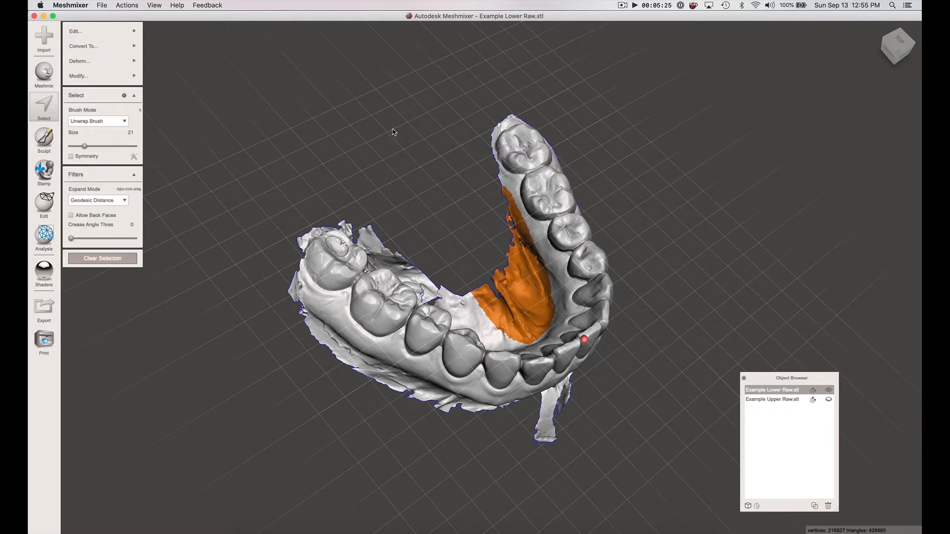
{"action": "key", "text": "Delete"}
{"action": "right_click_drag", "start_coordinate": [467, 118], "coordinate": [429, 136]}
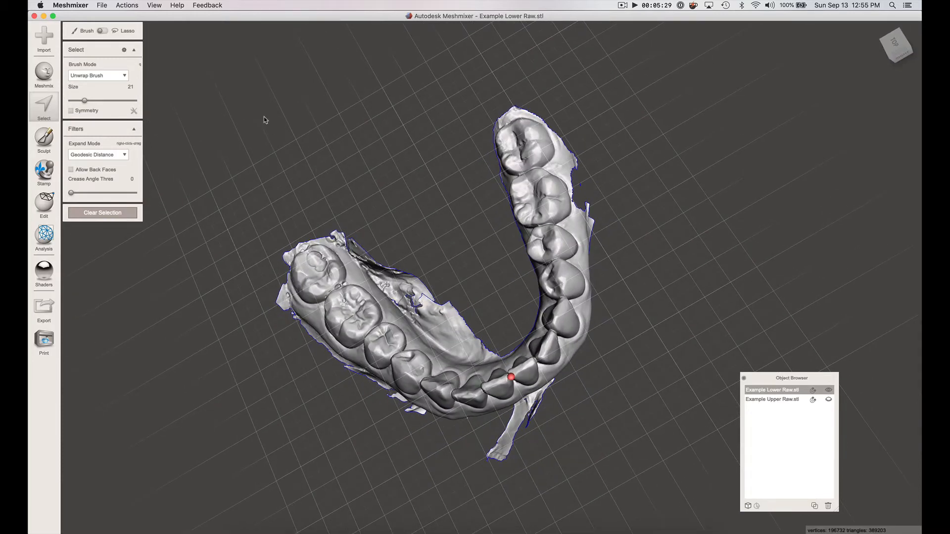
{"action": "left_click_drag", "start_coordinate": [265, 118], "coordinate": [291, 175]}
{"action": "mouse_move", "coordinate": [383, 303]}
{"action": "left_mouse_down"}
{"action": "mouse_move", "coordinate": [443, 357]}
{"action": "mouse_move", "coordinate": [491, 364]}
{"action": "mouse_move", "coordinate": [494, 332]}
{"action": "mouse_move", "coordinate": [444, 163]}
{"action": "mouse_move", "coordinate": [406, 81]}
{"action": "left_mouse_up"}
{"action": "key", "text": "Delete"}
- Outline and delete the ragged tissue behind the last molar on the lower arch's still untrimmed side
{"action": "right_click_drag", "start_coordinate": [362, 169], "coordinate": [435, 151]}
{"action": "mouse_move", "coordinate": [294, 176]}
{"action": "left_mouse_down"}
{"action": "mouse_move", "coordinate": [319, 198]}
{"action": "mouse_move", "coordinate": [311, 263]}
{"action": "mouse_move", "coordinate": [246, 200]}
{"action": "left_mouse_up"}
{"action": "key", "text": "Delete"}
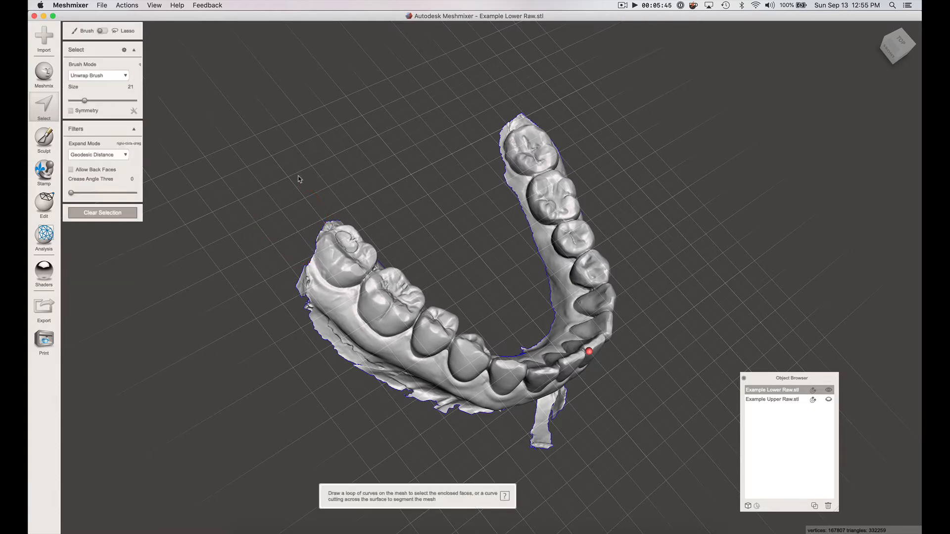
- Outline and delete the flap of cheek-side tissue running from that last molar forward to the front teeth
{"action": "right_click_drag", "start_coordinate": [326, 188], "coordinate": [321, 185]}
{"action": "right_click_drag", "start_coordinate": [265, 236], "coordinate": [233, 246]}
{"action": "mouse_move", "coordinate": [194, 291]}
{"action": "left_mouse_down"}
{"action": "mouse_move", "coordinate": [281, 236]}
{"action": "mouse_move", "coordinate": [294, 251]}
{"action": "left_mouse_up"}
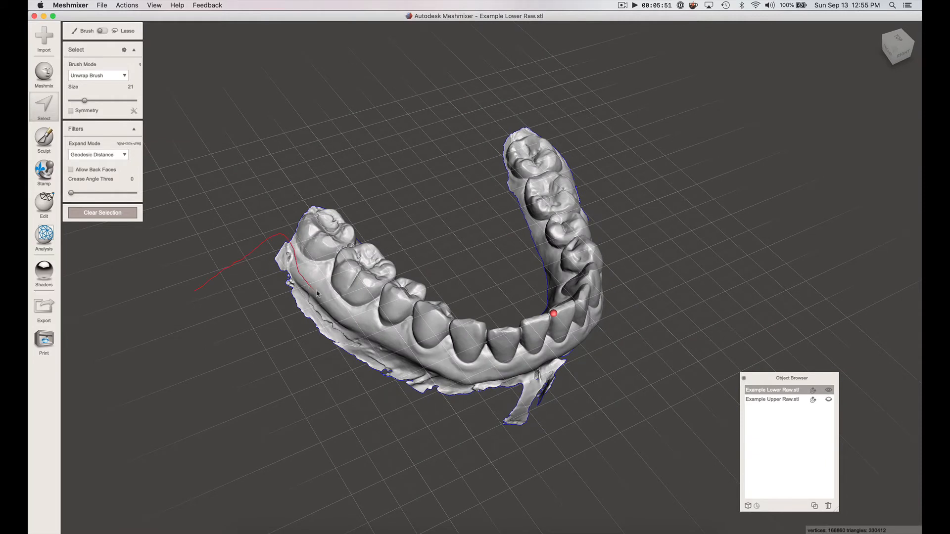
{"action": "mouse_move", "coordinate": [347, 313]}
{"action": "left_mouse_down"}
{"action": "mouse_move", "coordinate": [436, 372]}
{"action": "mouse_move", "coordinate": [428, 423]}
{"action": "mouse_move", "coordinate": [312, 458]}
{"action": "left_mouse_up"}
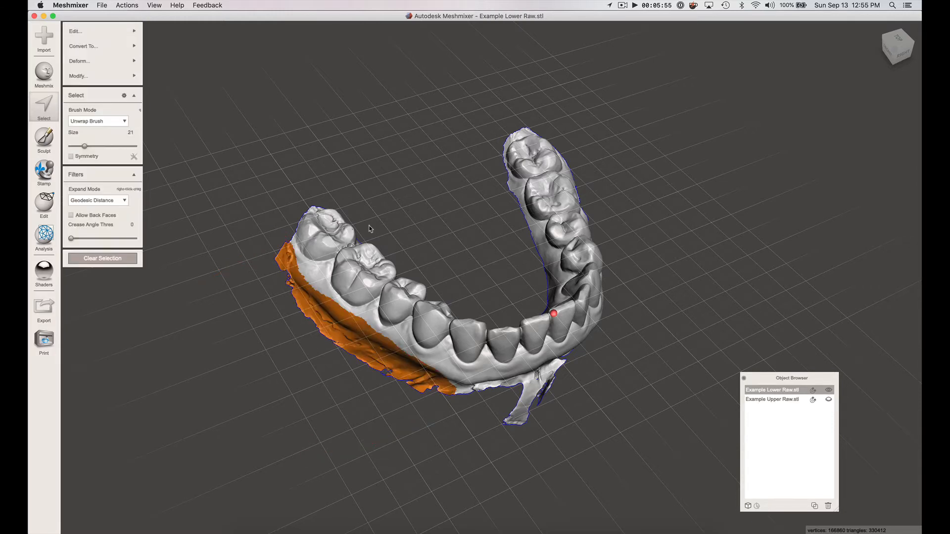
{"action": "key", "text": "Delete"}
- Outline and delete the ragged gum tissue and hanging strands below the lower front teeth on the lip side
{"action": "right_click_drag", "start_coordinate": [527, 234], "coordinate": [497, 211]}
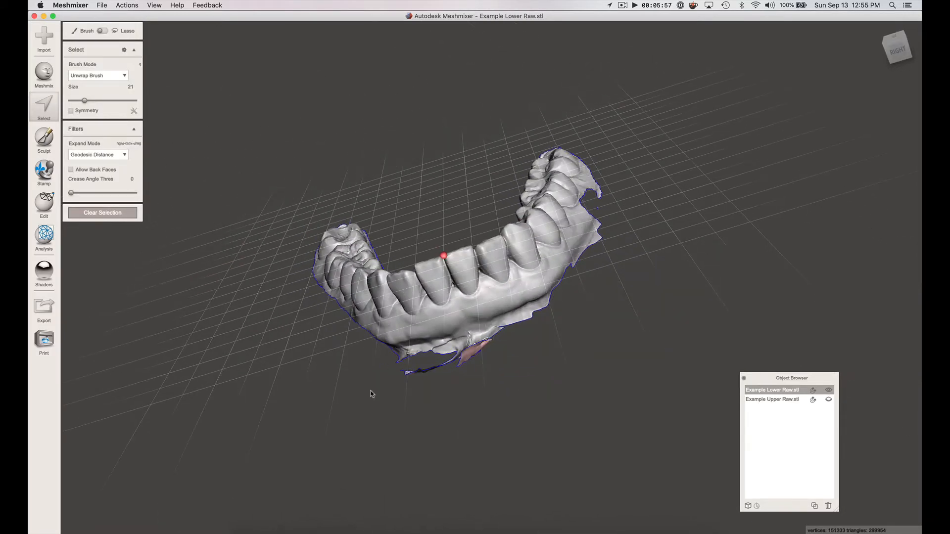
{"action": "mouse_move", "coordinate": [379, 428]}
{"action": "left_mouse_down"}
{"action": "mouse_move", "coordinate": [371, 355]}
{"action": "mouse_move", "coordinate": [565, 286]}
{"action": "mouse_move", "coordinate": [596, 379]}
{"action": "mouse_move", "coordinate": [593, 360]}
{"action": "left_mouse_up"}
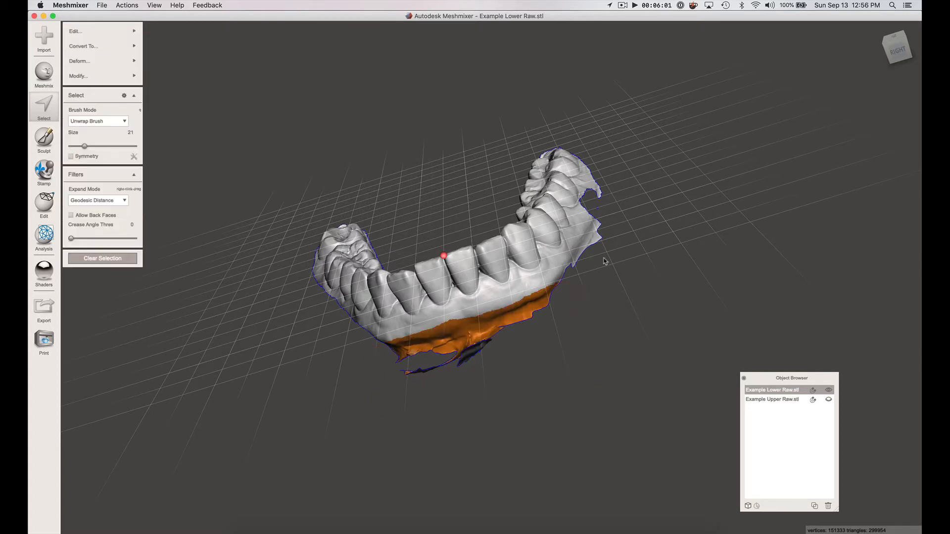
{"action": "key", "text": "Delete"}
- Outline and delete the jagged cheek-side tissue below the canine and premolars and the small tip by the molars
{"action": "mouse_move", "coordinate": [648, 235]}
{"action": "right_mouse_down"}
{"action": "mouse_move", "coordinate": [625, 262]}
{"action": "mouse_move", "coordinate": [547, 304]}
{"action": "right_mouse_up"}
{"action": "mouse_move", "coordinate": [539, 372]}
{"action": "left_mouse_down"}
{"action": "mouse_move", "coordinate": [517, 303]}
{"action": "mouse_move", "coordinate": [598, 180]}
{"action": "mouse_move", "coordinate": [655, 223]}
{"action": "mouse_move", "coordinate": [683, 290]}
{"action": "left_mouse_up"}
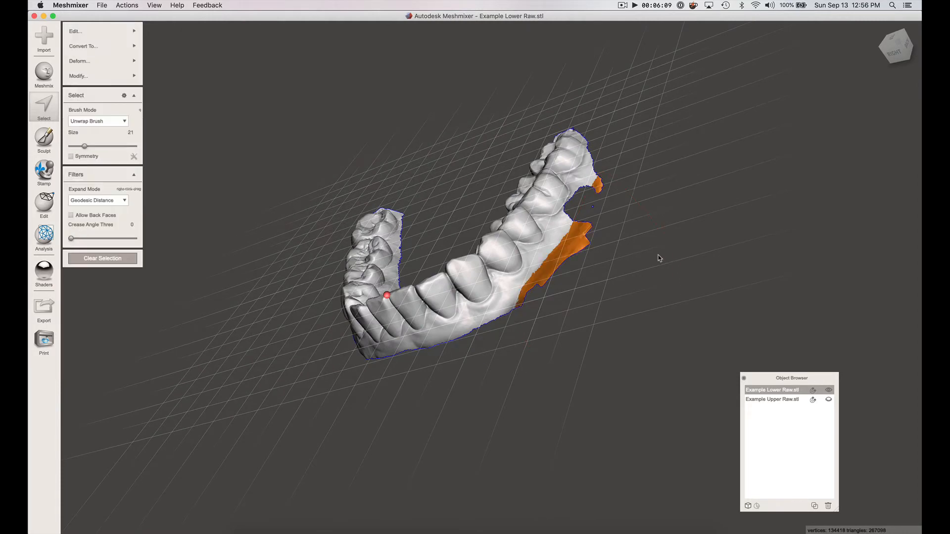
{"action": "key", "text": "Delete"}
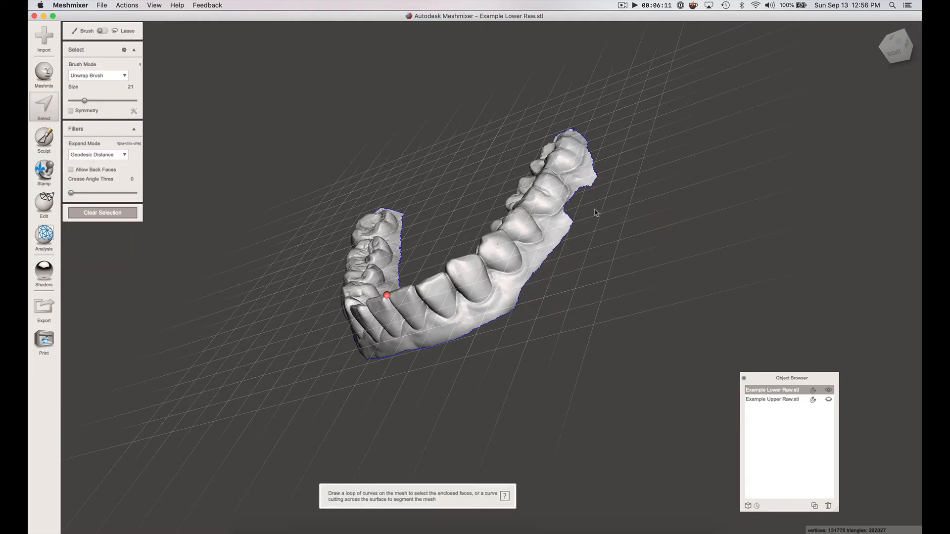
- Trim the two small protruding tissue points left on the cheek side beside the molars and premolars
{"action": "right_click_drag", "start_coordinate": [646, 181], "coordinate": [620, 218]}
{"action": "left_click_drag", "start_coordinate": [574, 229], "coordinate": [582, 204]}
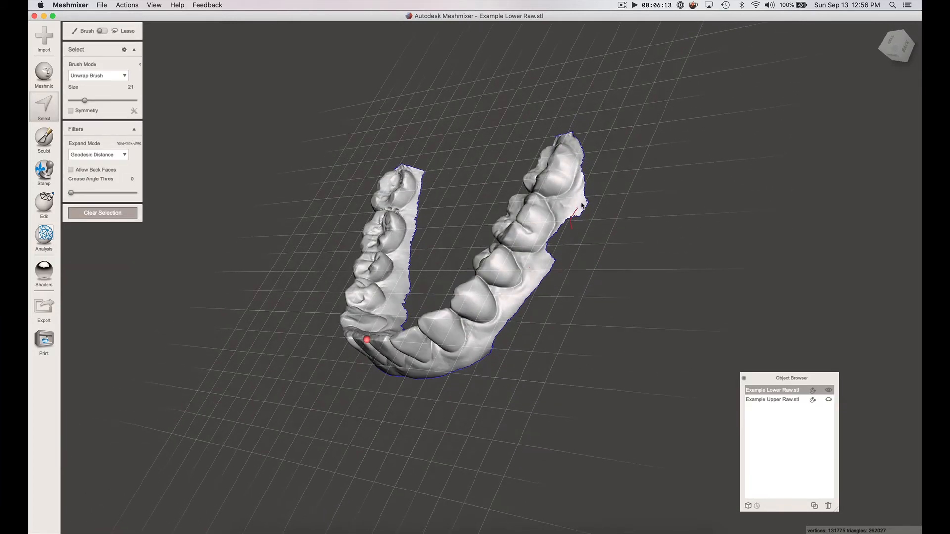
{"action": "key", "text": "Delete"}
{"action": "mouse_move", "coordinate": [557, 245]}
{"action": "left_mouse_down"}
{"action": "mouse_move", "coordinate": [543, 314]}
{"action": "mouse_move", "coordinate": [618, 291]}
{"action": "left_mouse_up"}
{"action": "key", "text": "Delete"}
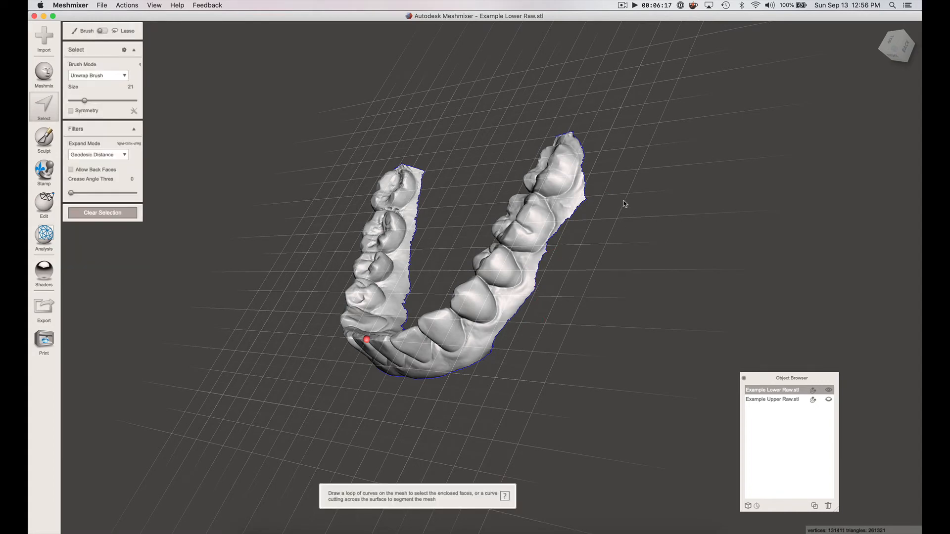
{"action": "mouse_move", "coordinate": [623, 203]}
{"action": "right_mouse_down"}
{"action": "mouse_move", "coordinate": [674, 250]}
{"action": "mouse_move", "coordinate": [710, 250]}
{"action": "mouse_move", "coordinate": [708, 239]}
{"action": "right_mouse_up"}
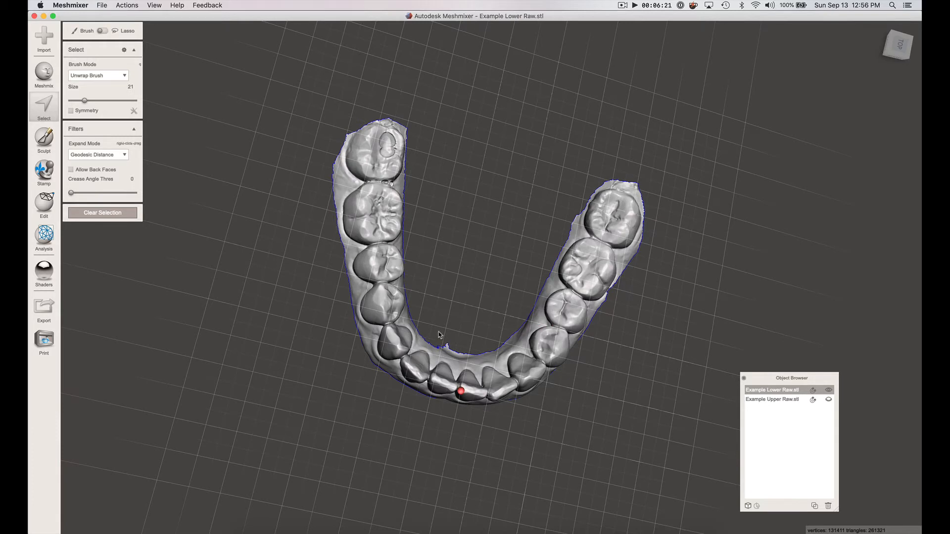
{"action": "left_click_drag", "start_coordinate": [439, 335], "coordinate": [451, 354]}
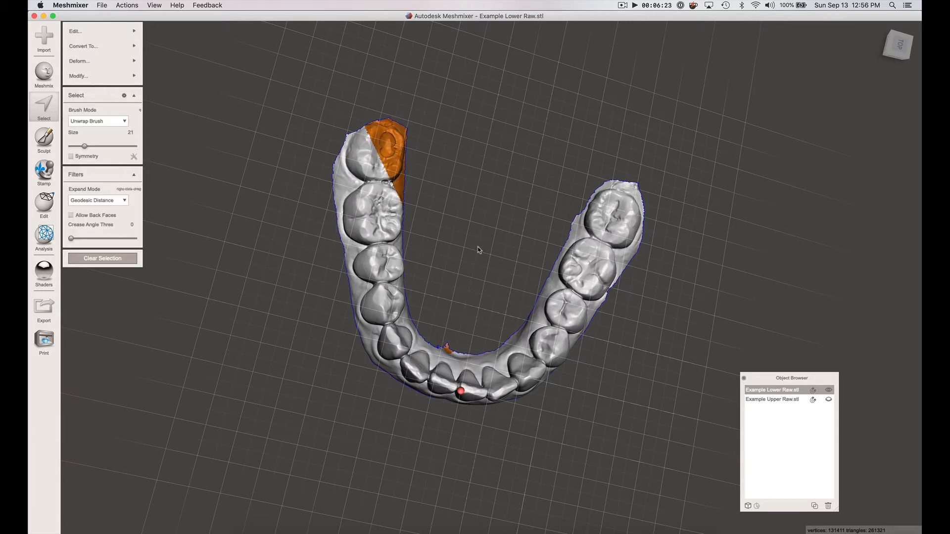
{"action": "key", "text": "Escape"}
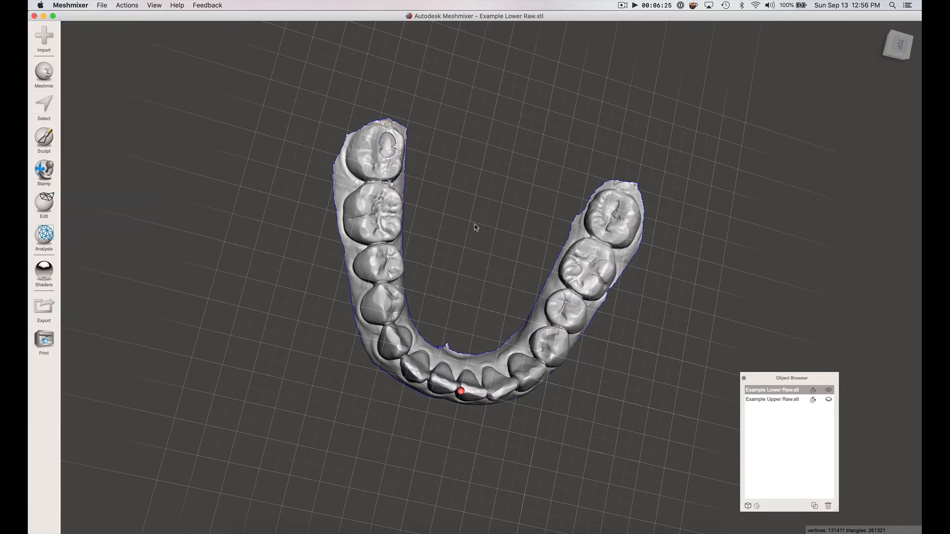
{"action": "key", "text": "Delete"}
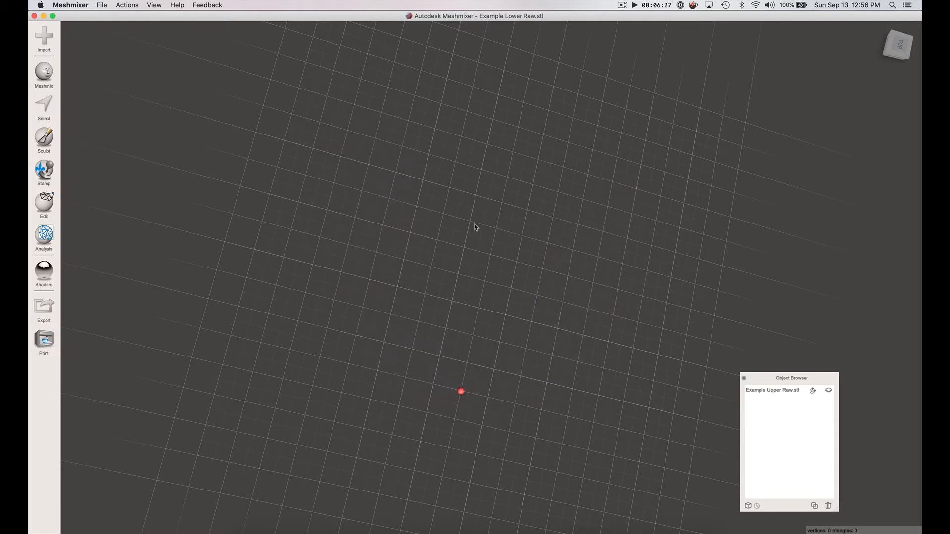
{"action": "key", "text": "super+z"}
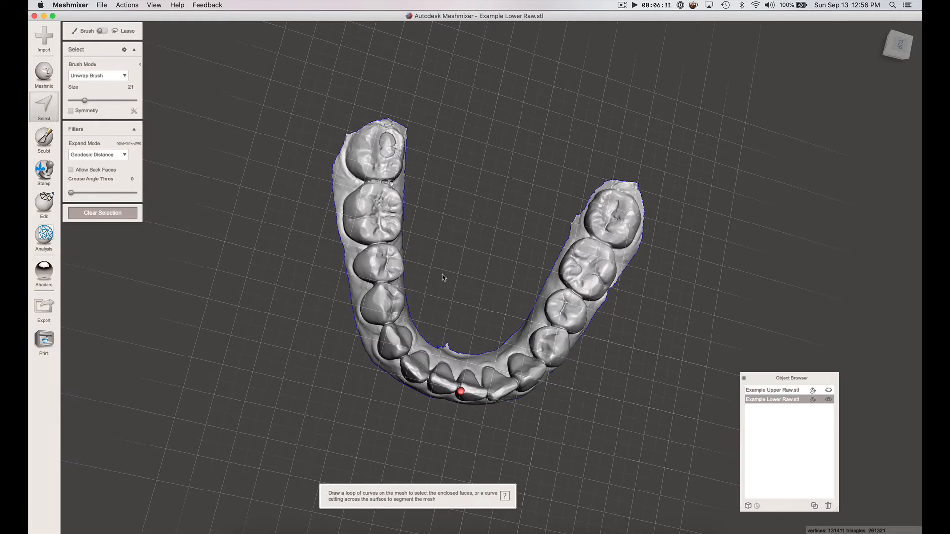
- Outline and delete the small tissue spike on the tongue side behind the lower front teeth
{"action": "mouse_move", "coordinate": [449, 251]}
{"action": "left_mouse_down"}
{"action": "mouse_move", "coordinate": [442, 290]}
{"action": "mouse_move", "coordinate": [505, 215]}
{"action": "left_mouse_up"}
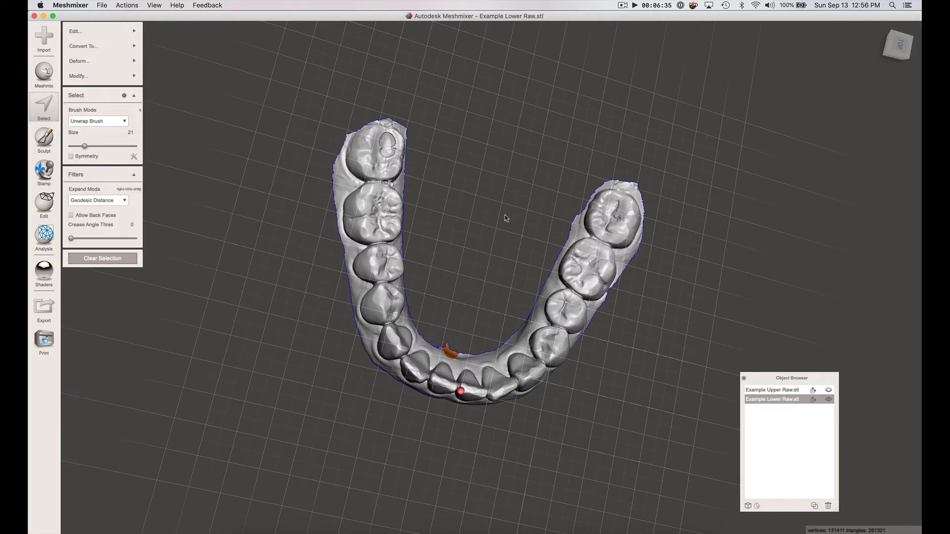
{"action": "key", "text": "Delete"}
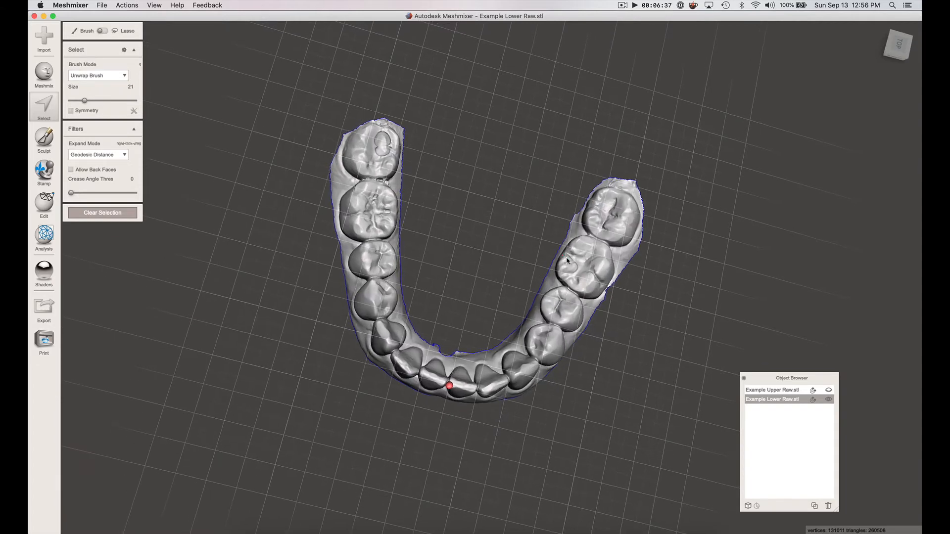
- Select the whole connected lower arch to check for detached fragments, and leave the selection tool
{"action": "left_click", "coordinate": [596, 251]}
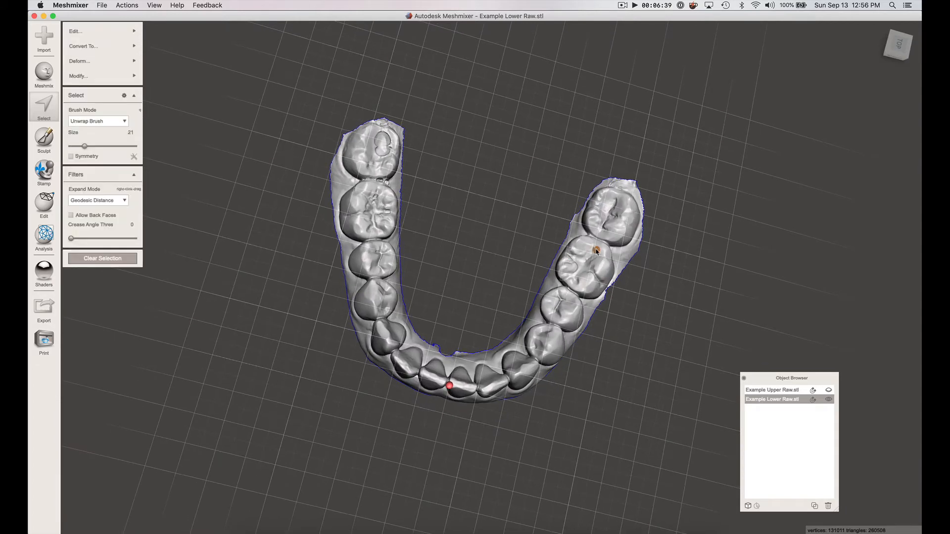
{"action": "double_click", "coordinate": [596, 251]}
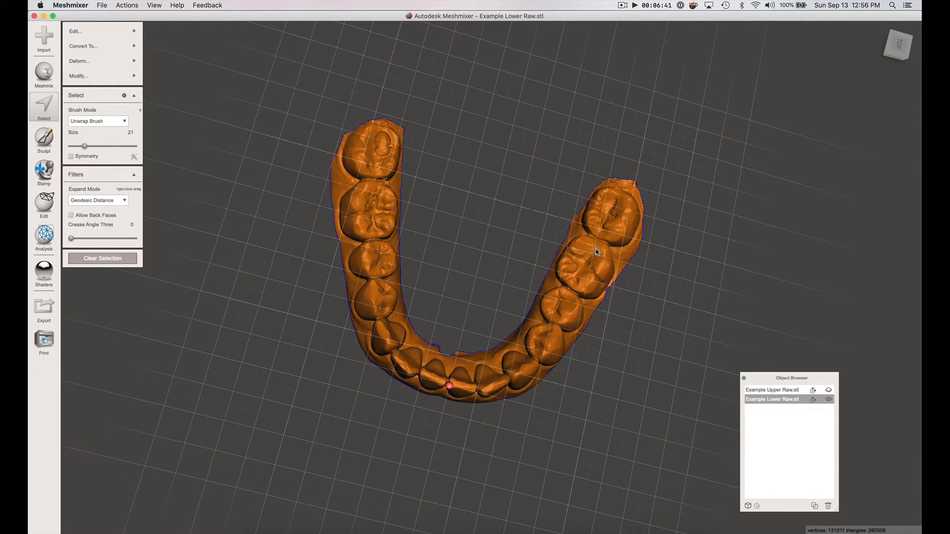
{"action": "key", "text": "Escape"}
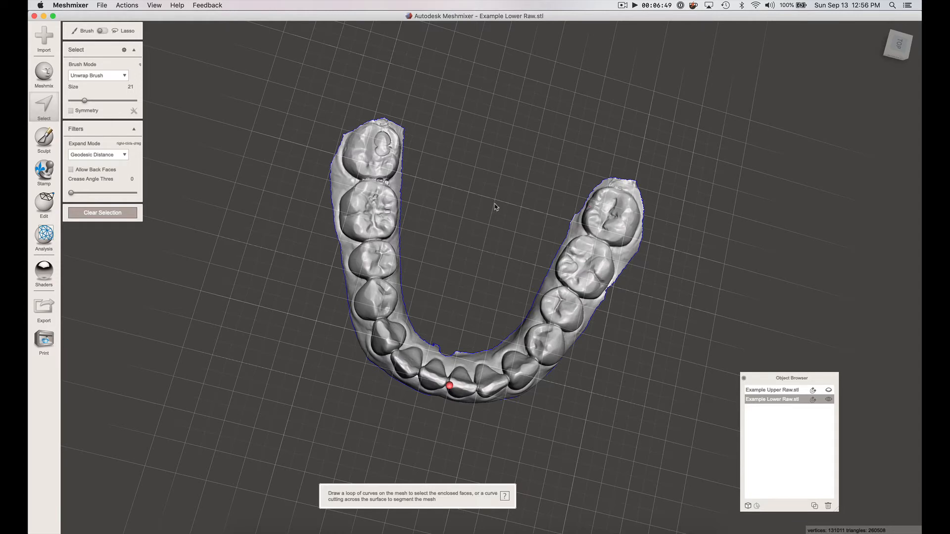
{"action": "key", "text": "Escape"}
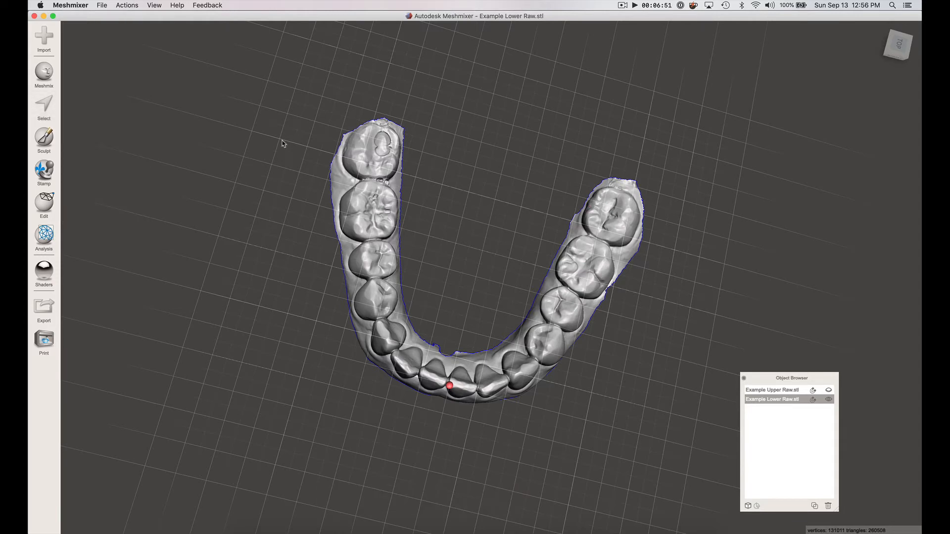
- Check the lower arch for holes and defects with the Inspector, and close it without repairing anything
{"action": "key", "text": "i"}
{"action": "right_click_drag", "start_coordinate": [401, 154], "coordinate": [394, 133]}
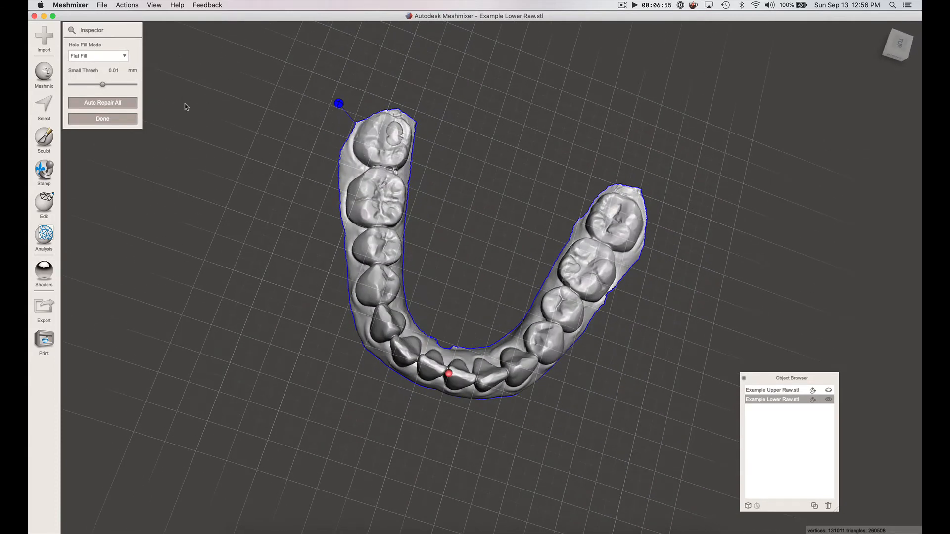
{"action": "left_click", "coordinate": [125, 119]}
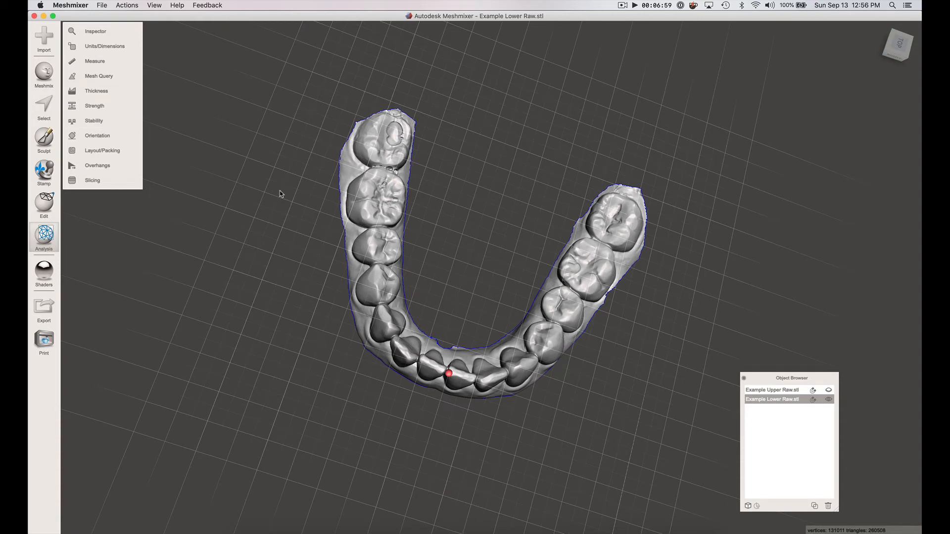
- Select the lower arch's open boundary edge, expand the selection inward, and apply Smooth Boundary with Smoothness 100
{"action": "scroll", "coordinate": [405, 216], "scroll_direction": "up", "scroll_amount": 10}
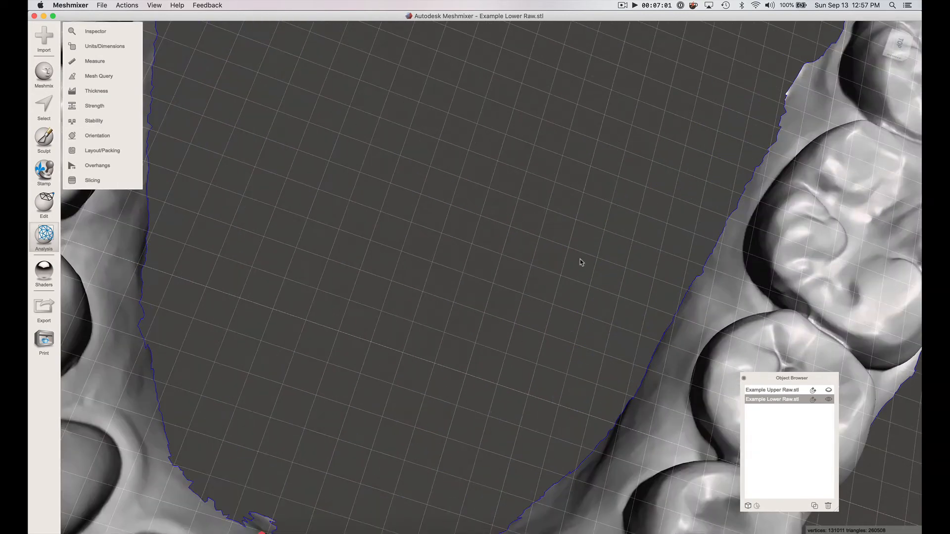
{"action": "key", "text": "s"}
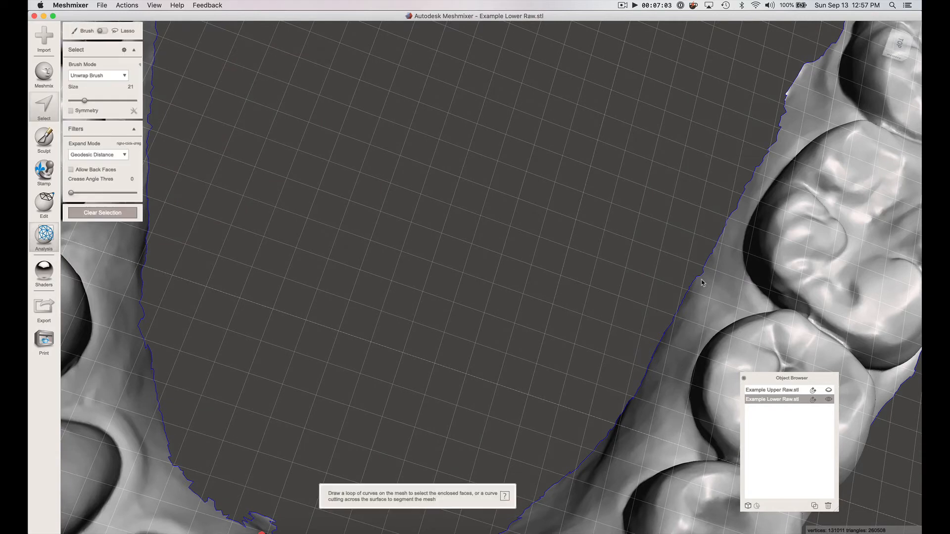
{"action": "double_click", "coordinate": [697, 281]}
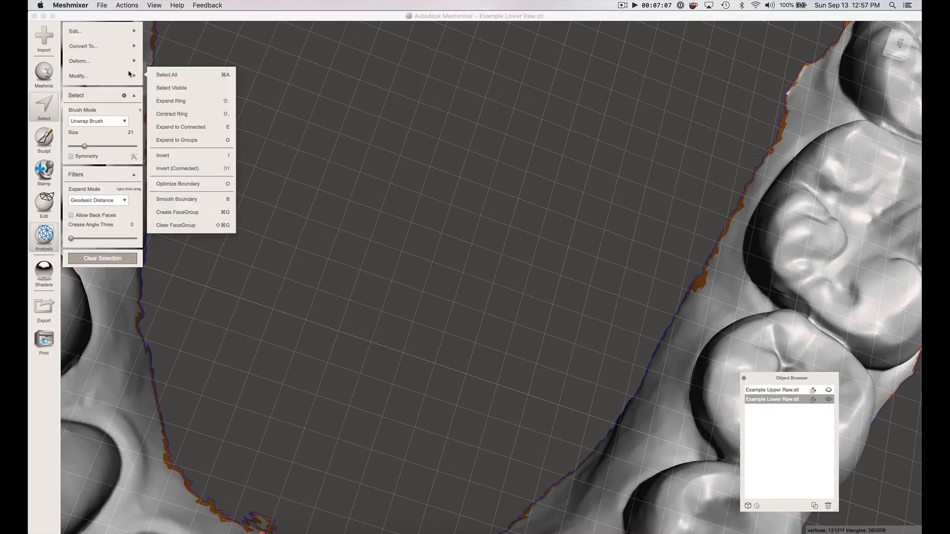
{"action": "mouse_move", "coordinate": [130, 80]}
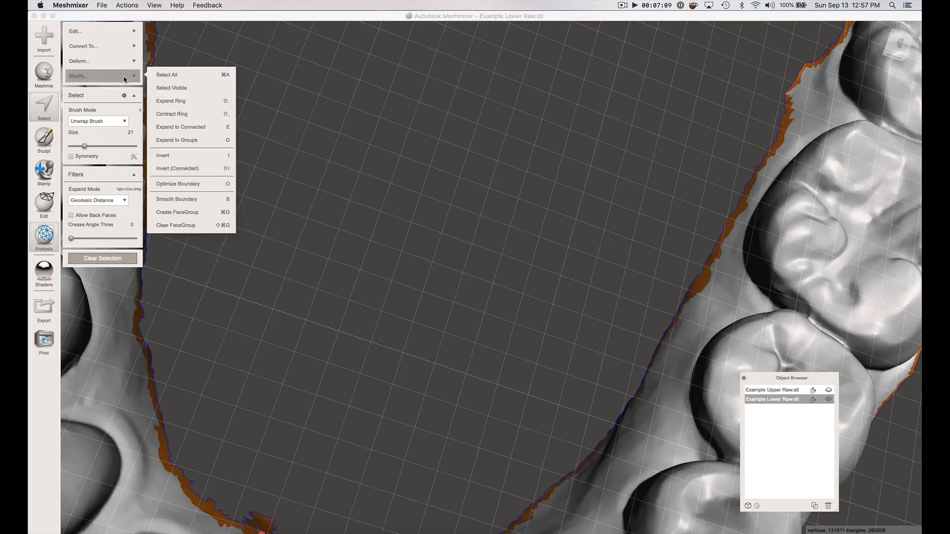
{"action": "left_click", "coordinate": [178, 184]}
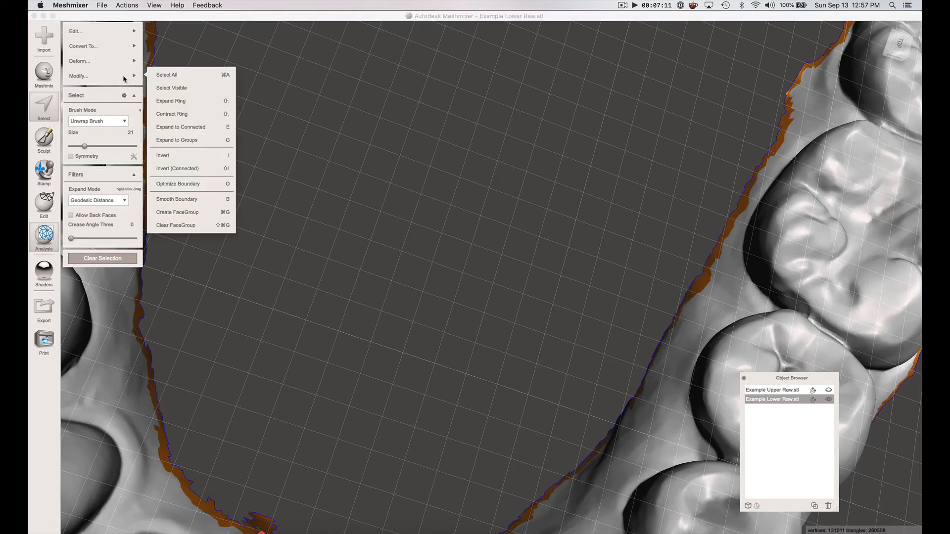
{"action": "left_click", "coordinate": [186, 199]}
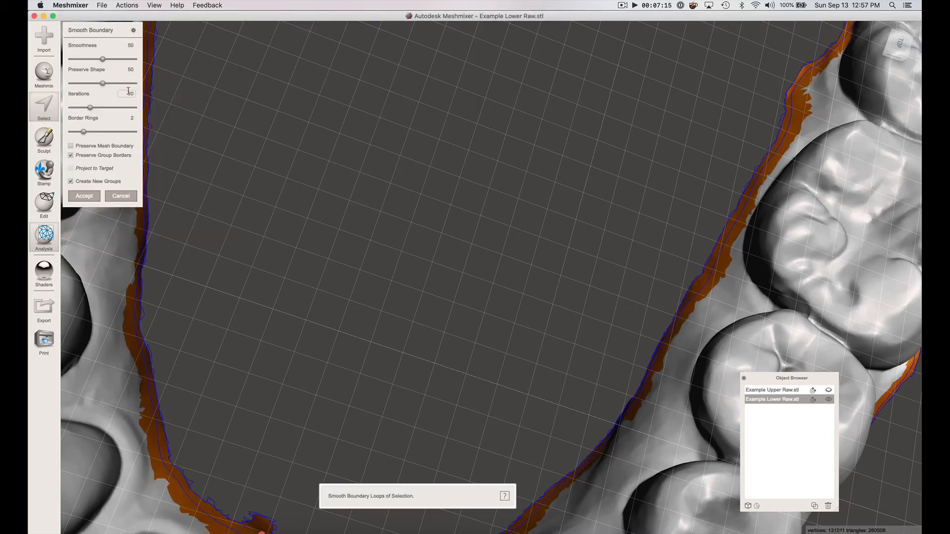
{"action": "left_click", "coordinate": [138, 61]}
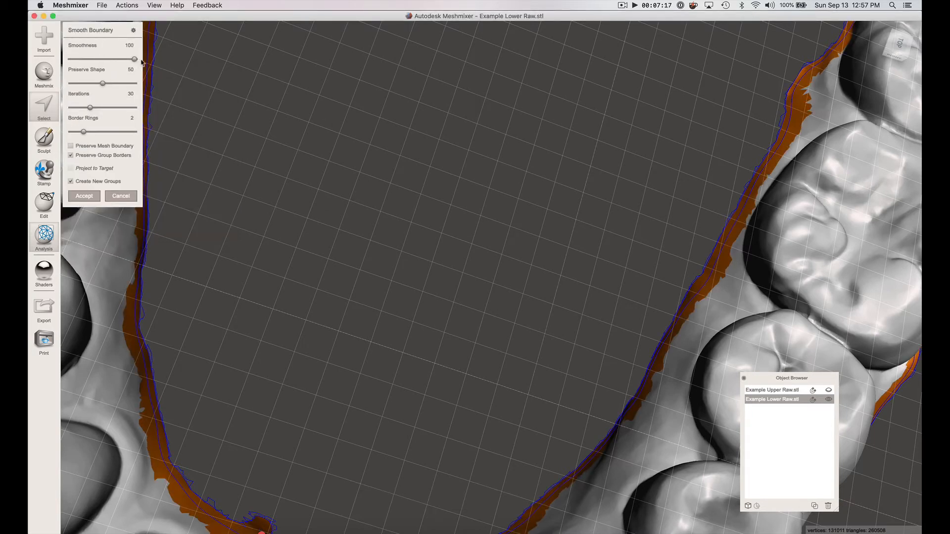
{"action": "left_click", "coordinate": [84, 196]}
- Smooth the ragged border behind the lower front teeth and around one last molar with the RobustSmooth sculpting brush
{"action": "scroll", "coordinate": [503, 239], "scroll_direction": "down", "scroll_amount": 5}
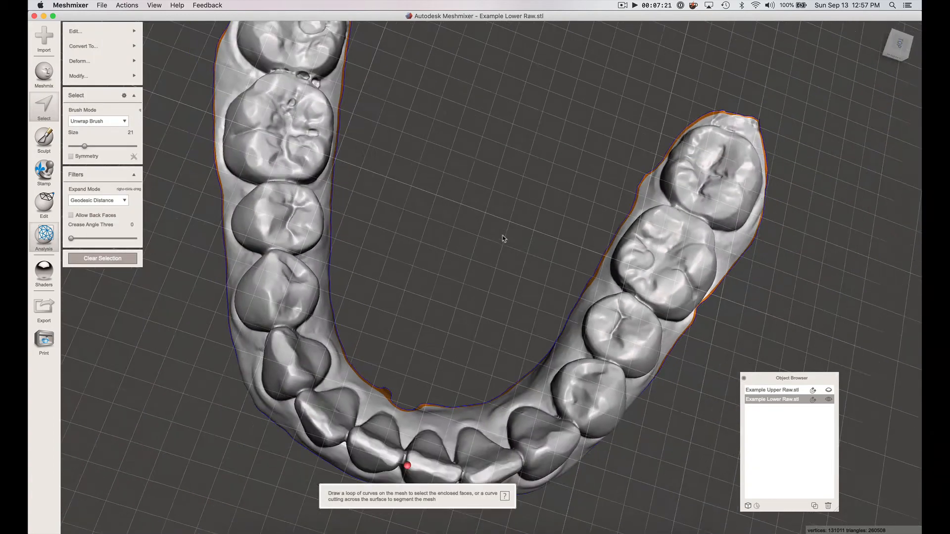
{"action": "right_click_drag", "start_coordinate": [513, 172], "coordinate": [461, 199]}
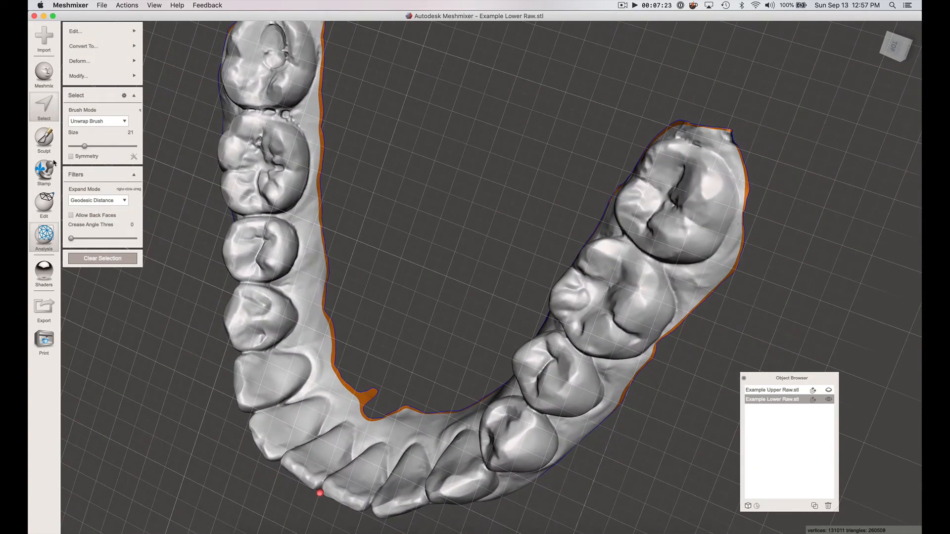
{"action": "left_click", "coordinate": [43, 138]}
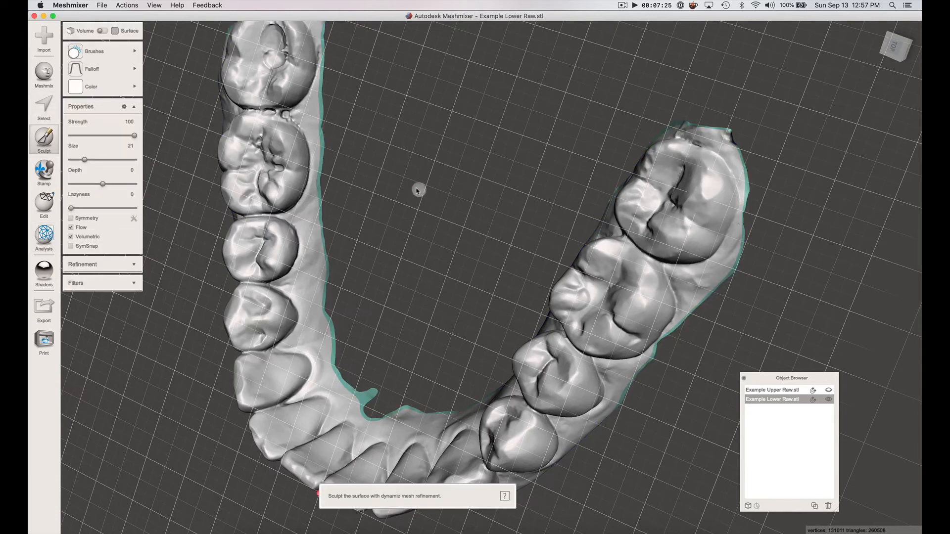
{"action": "mouse_move", "coordinate": [104, 51]}
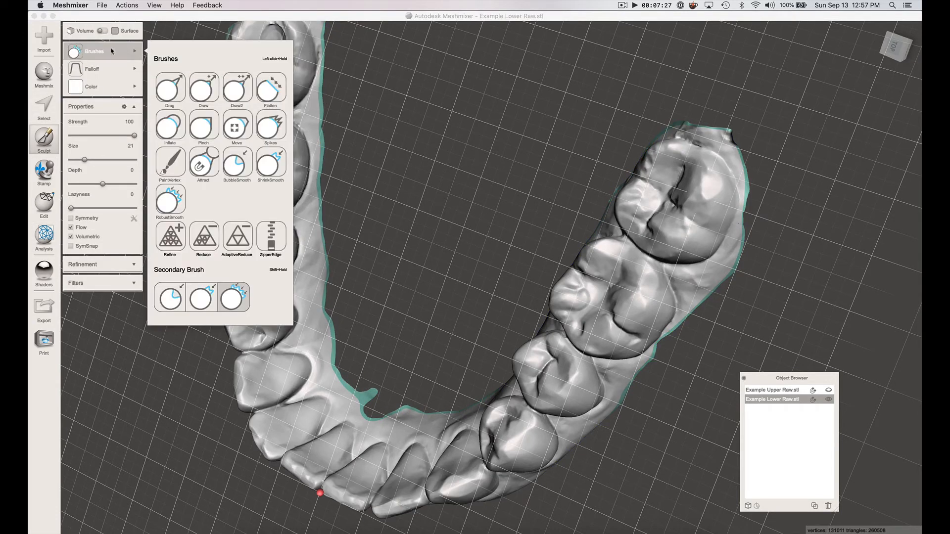
{"action": "left_click", "coordinate": [173, 202]}
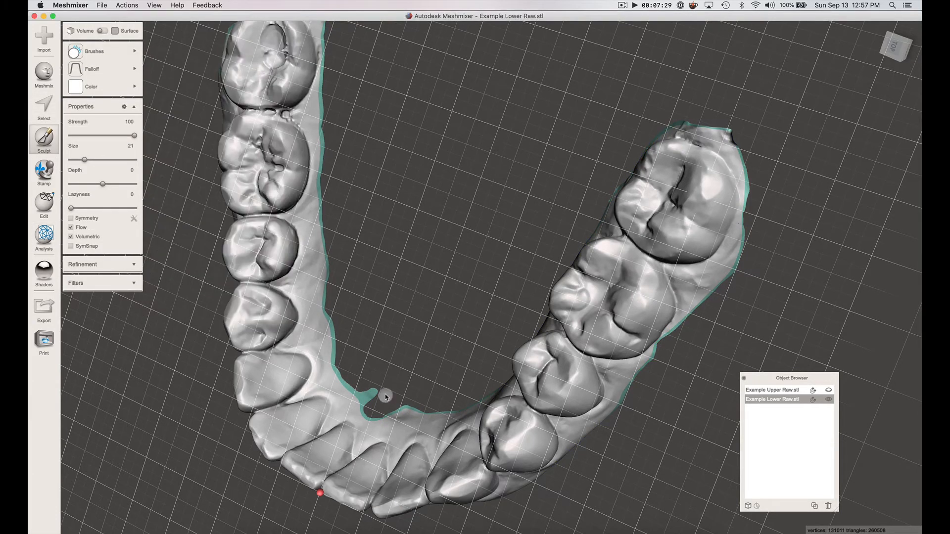
{"action": "mouse_move", "coordinate": [358, 403]}
{"action": "left_mouse_down"}
{"action": "mouse_move", "coordinate": [376, 394]}
{"action": "mouse_move", "coordinate": [365, 399]}
{"action": "mouse_move", "coordinate": [367, 390]}
{"action": "mouse_move", "coordinate": [360, 406]}
{"action": "mouse_move", "coordinate": [385, 418]}
{"action": "mouse_move", "coordinate": [453, 416]}
{"action": "left_mouse_up"}
{"action": "mouse_move", "coordinate": [694, 140]}
{"action": "left_mouse_down"}
{"action": "mouse_move", "coordinate": [678, 130]}
{"action": "mouse_move", "coordinate": [730, 138]}
{"action": "mouse_move", "coordinate": [739, 157]}
{"action": "mouse_move", "coordinate": [743, 264]}
{"action": "left_mouse_up"}
- Smooth the remaining cheek-side border and the sharp corner behind the opposite last molar with the same brush
{"action": "mouse_move", "coordinate": [743, 265]}
{"action": "right_mouse_down"}
{"action": "mouse_move", "coordinate": [760, 161]}
{"action": "mouse_move", "coordinate": [812, 144]}
{"action": "mouse_move", "coordinate": [841, 148]}
{"action": "mouse_move", "coordinate": [717, 238]}
{"action": "mouse_move", "coordinate": [548, 283]}
{"action": "mouse_move", "coordinate": [472, 229]}
{"action": "right_mouse_up"}
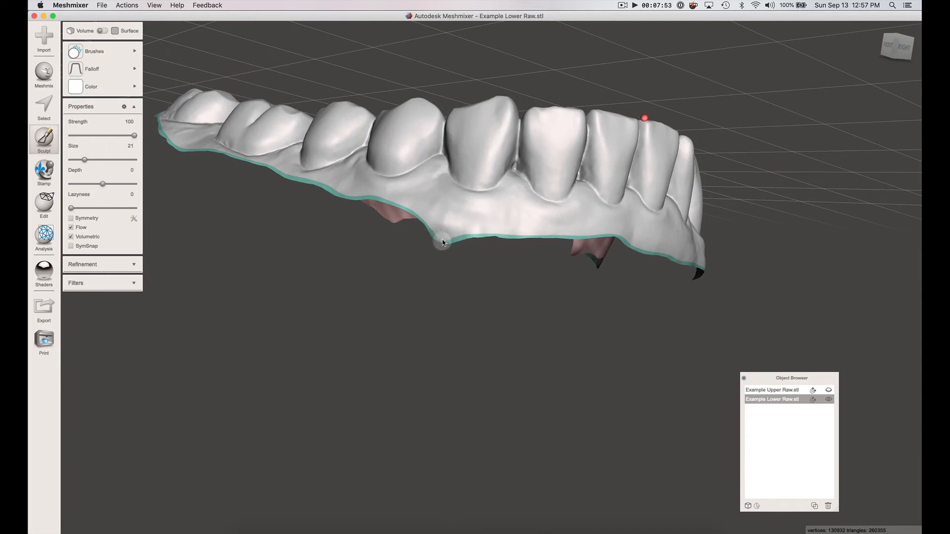
{"action": "mouse_move", "coordinate": [613, 230]}
{"action": "right_mouse_down"}
{"action": "mouse_move", "coordinate": [450, 214]}
{"action": "mouse_move", "coordinate": [539, 238]}
{"action": "right_mouse_up"}
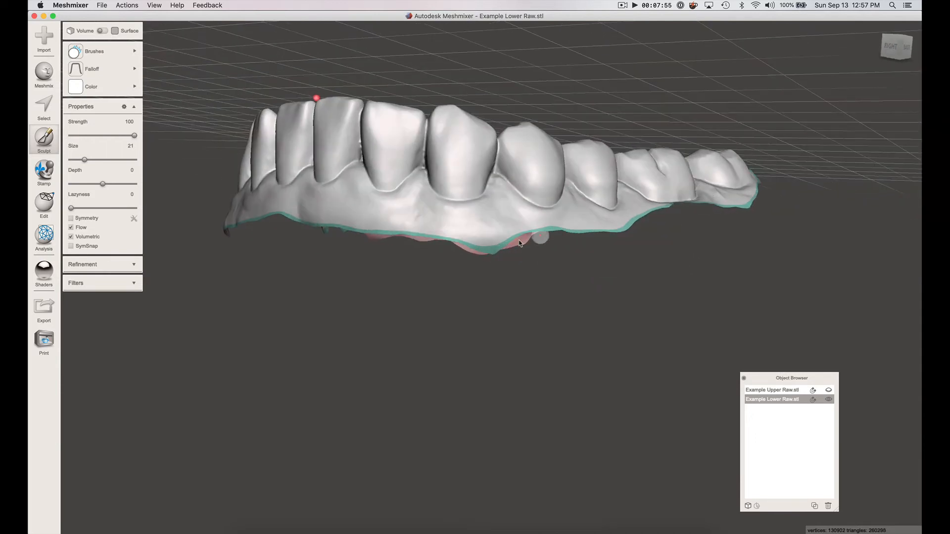
{"action": "right_click_drag", "start_coordinate": [482, 236], "coordinate": [389, 331]}
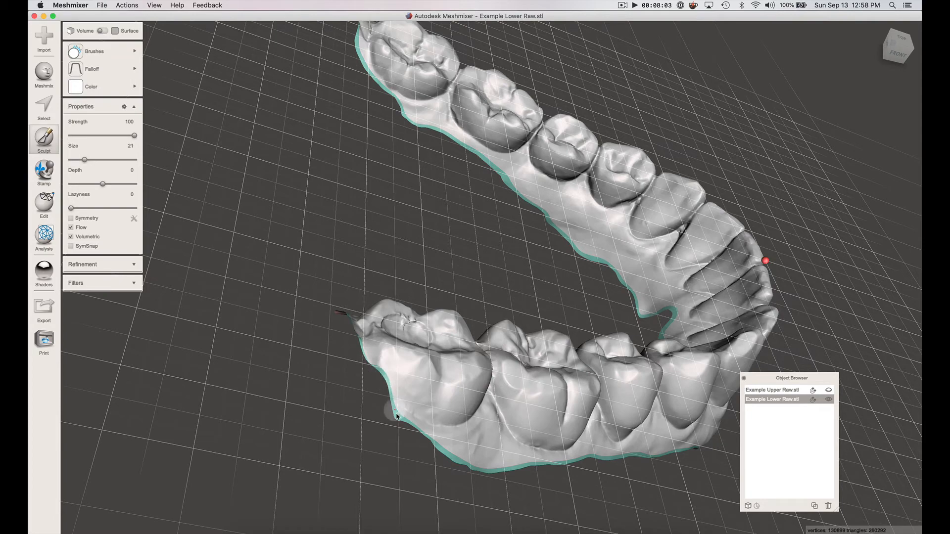
{"action": "left_click_drag", "start_coordinate": [433, 447], "coordinate": [467, 465]}
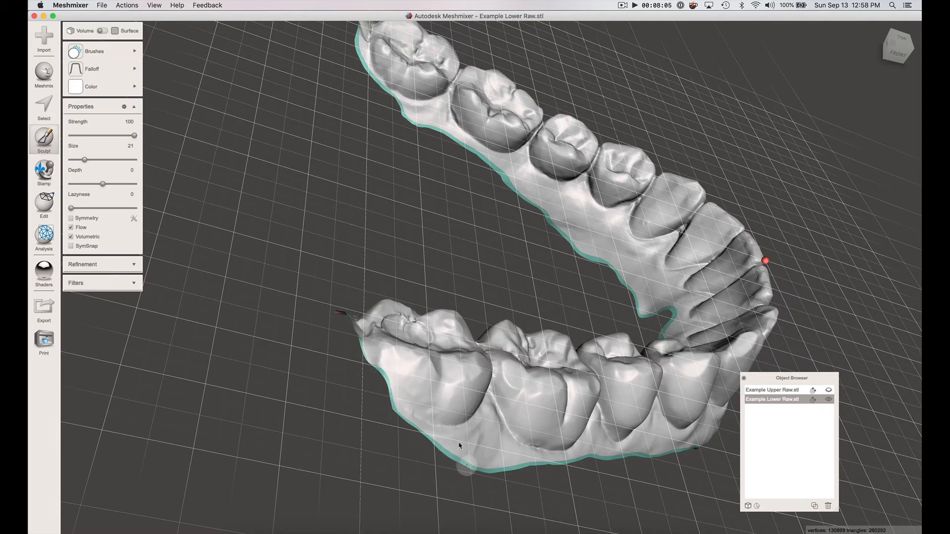
{"action": "right_click_drag", "start_coordinate": [446, 360], "coordinate": [400, 395]}
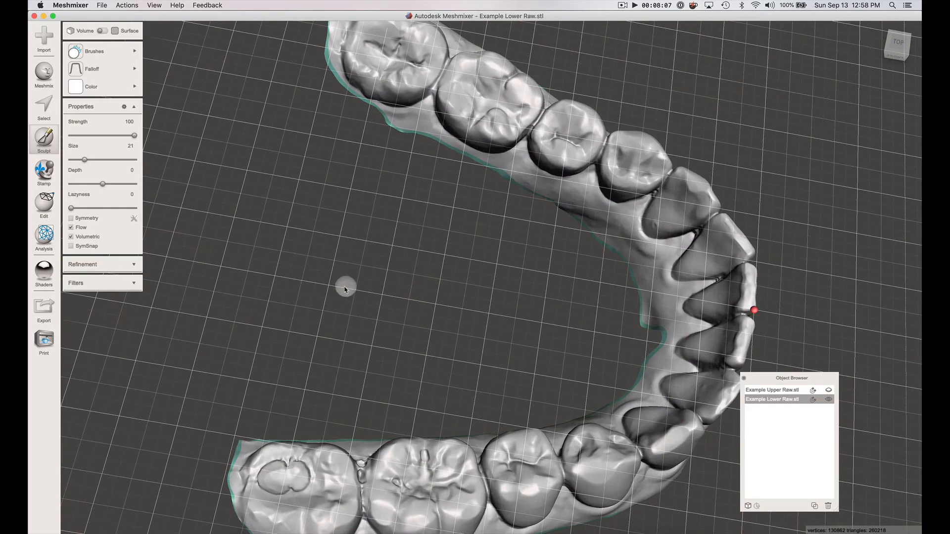
{"action": "middle_click_drag", "start_coordinate": [345, 293], "coordinate": [389, 163]}
{"action": "right_click_drag", "start_coordinate": [389, 163], "coordinate": [378, 216]}
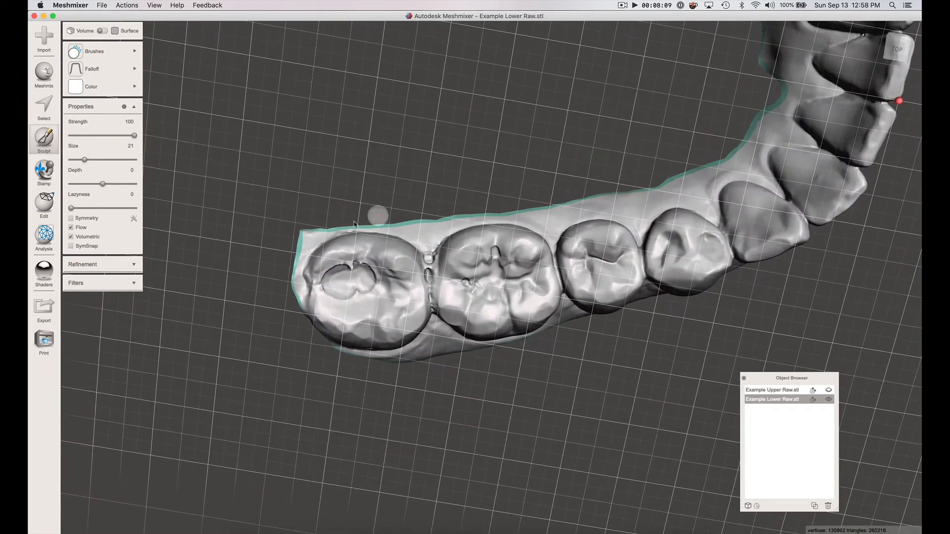
{"action": "mouse_move", "coordinate": [305, 240]}
{"action": "left_mouse_down"}
{"action": "mouse_move", "coordinate": [300, 233]}
{"action": "mouse_move", "coordinate": [313, 239]}
{"action": "mouse_move", "coordinate": [295, 257]}
{"action": "left_mouse_up"}
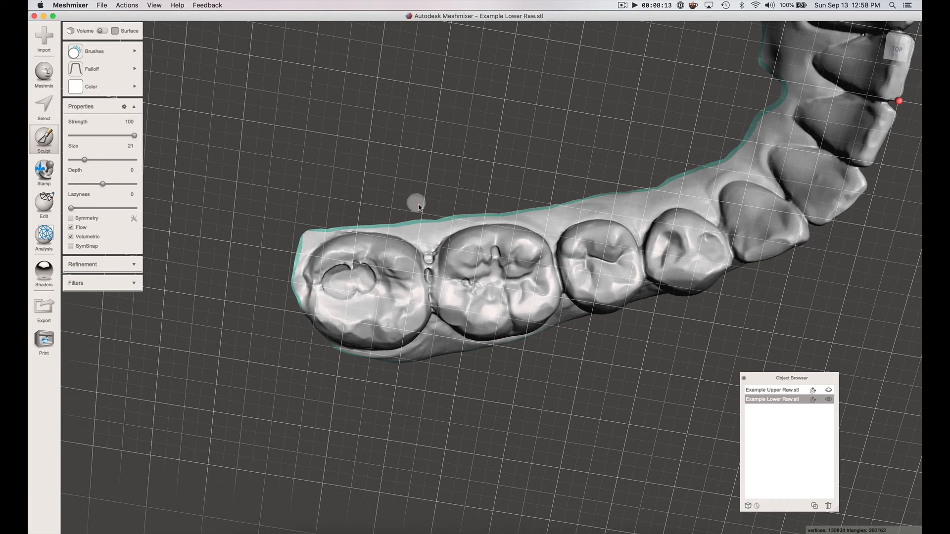
- Smooth the uneven area on the chewing surface of that last molar
{"action": "mouse_move", "coordinate": [416, 204]}
{"action": "right_mouse_down"}
{"action": "mouse_move", "coordinate": [435, 221]}
{"action": "mouse_move", "coordinate": [423, 208]}
{"action": "right_mouse_up"}
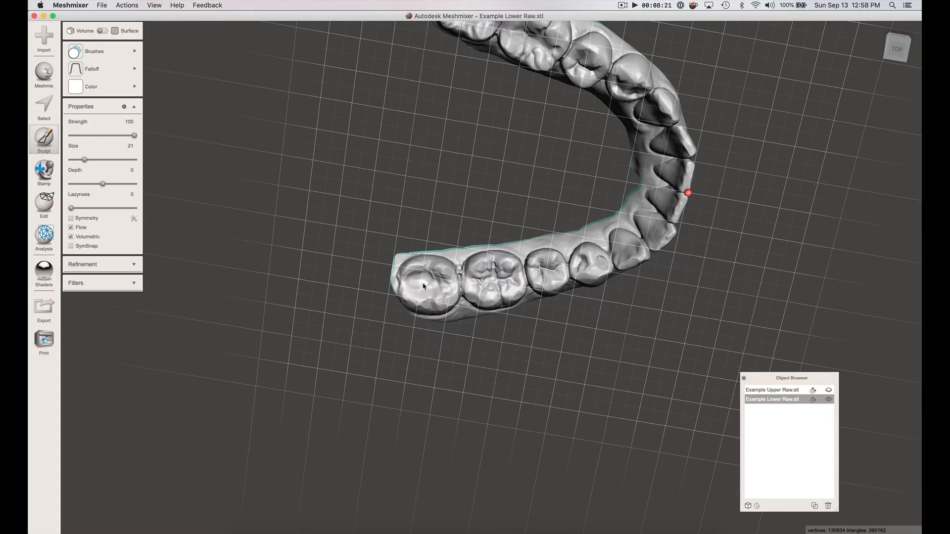
{"action": "left_click_drag", "start_coordinate": [430, 275], "coordinate": [441, 280]}
{"action": "right_click_drag", "start_coordinate": [536, 191], "coordinate": [528, 260]}
{"action": "mouse_move", "coordinate": [530, 227]}
{"action": "right_mouse_down"}
{"action": "mouse_move", "coordinate": [533, 203]}
{"action": "mouse_move", "coordinate": [520, 204]}
{"action": "mouse_move", "coordinate": [528, 198]}
{"action": "right_mouse_up"}
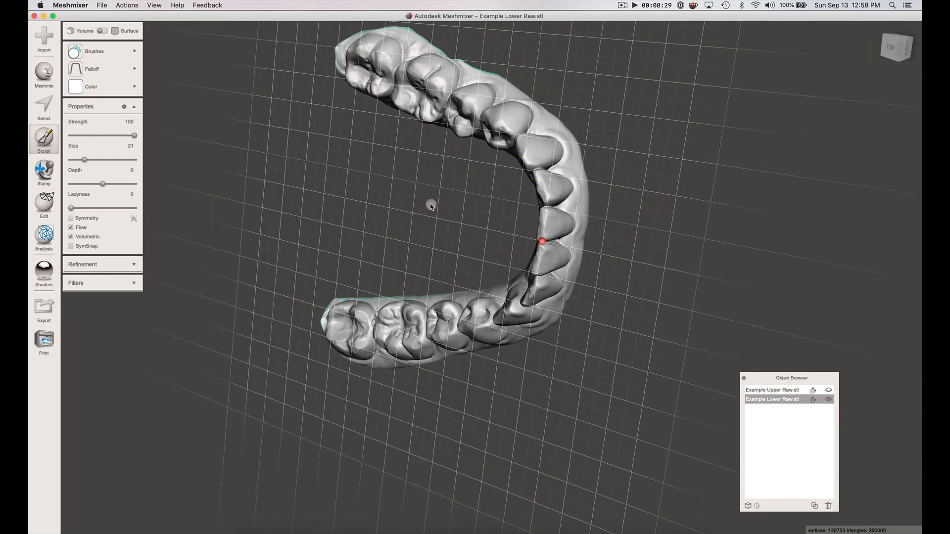
- Select the entire lower arch and extrude it with an offset of -10 mm
{"action": "key", "text": "s"}
{"action": "key", "text": "super+a"}
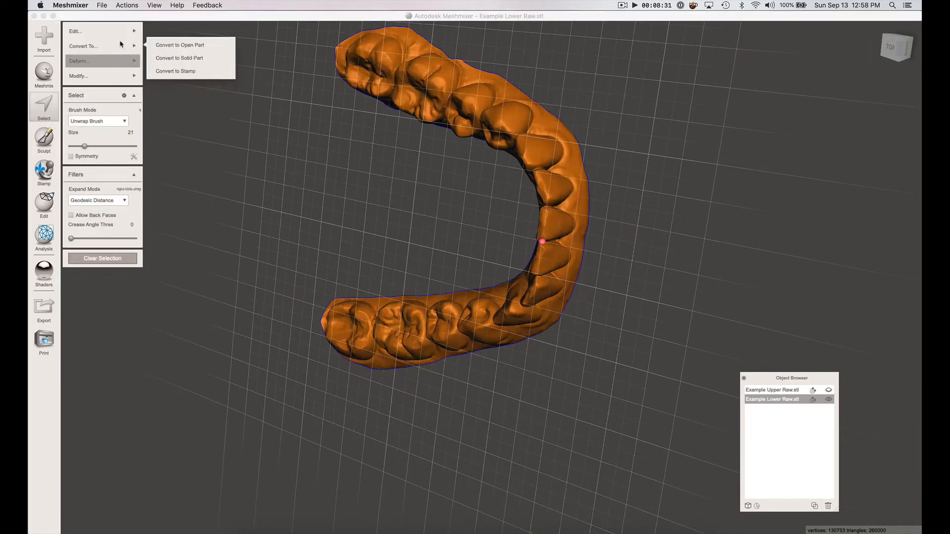
{"action": "mouse_move", "coordinate": [109, 31]}
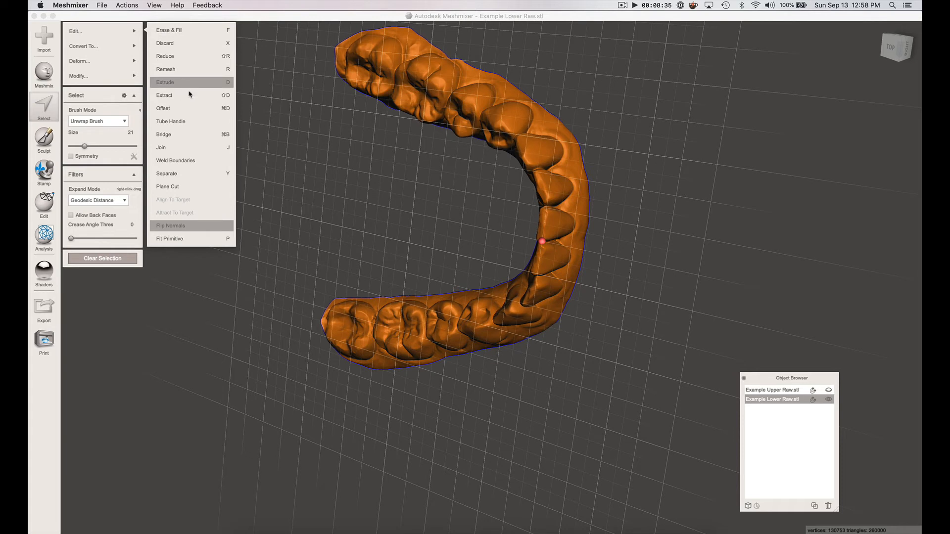
{"action": "left_click", "coordinate": [632, 151]}
{"action": "key", "text": "d"}
{"action": "right_click_drag", "start_coordinate": [619, 153], "coordinate": [171, 124]}
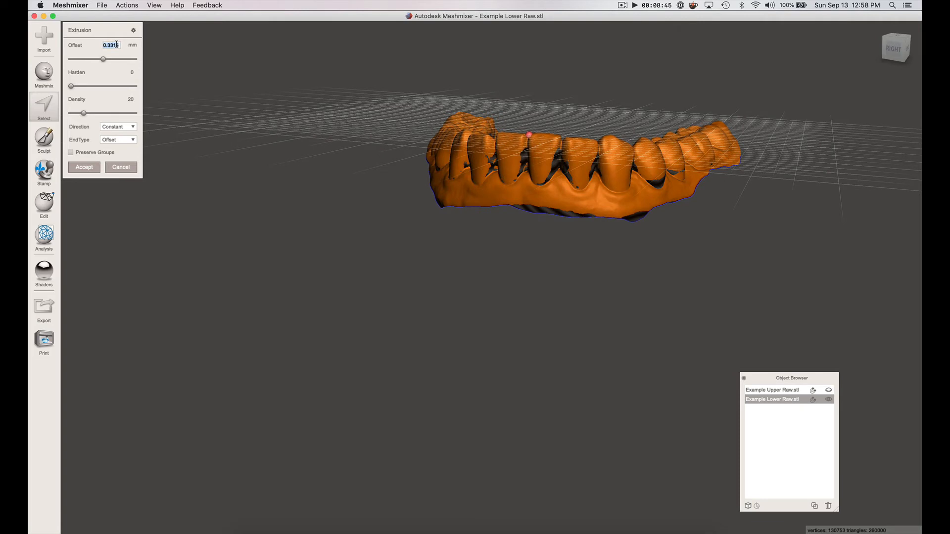
{"action": "key", "text": "BackSpace"}
{"action": "type", "text": "-10"}
- Set the extrusion direction to Y Axis and the end type to Flat, and accept the base
{"action": "left_click", "coordinate": [132, 127]}
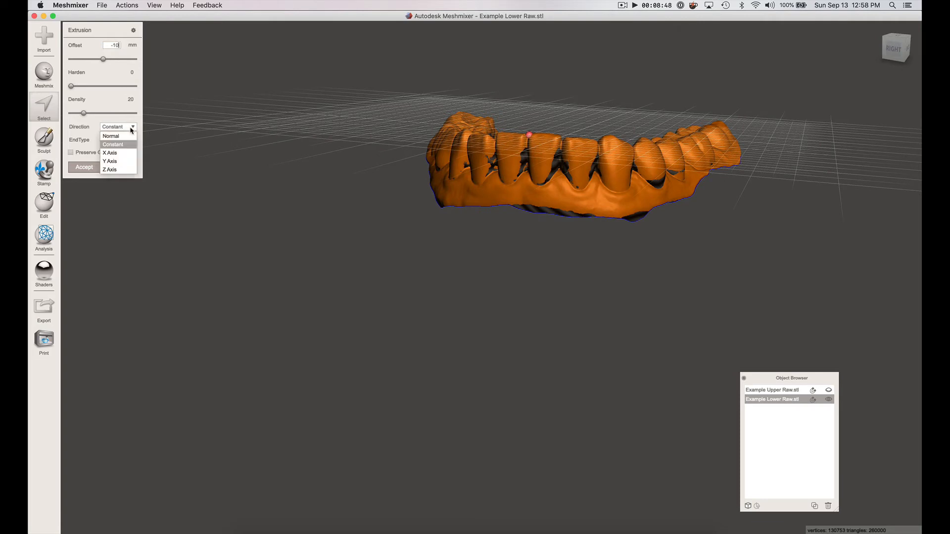
{"action": "left_click", "coordinate": [121, 161]}
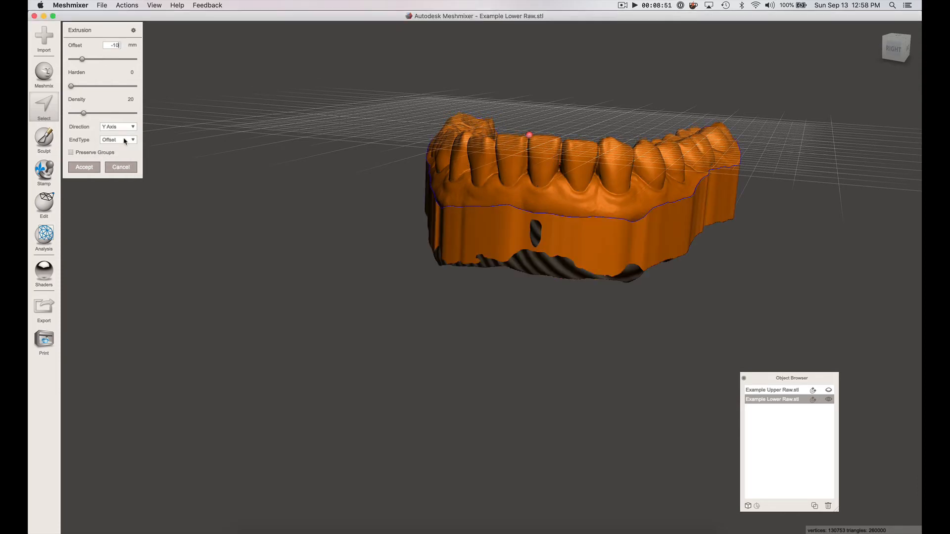
{"action": "left_click", "coordinate": [124, 140]}
{"action": "left_click", "coordinate": [115, 158]}
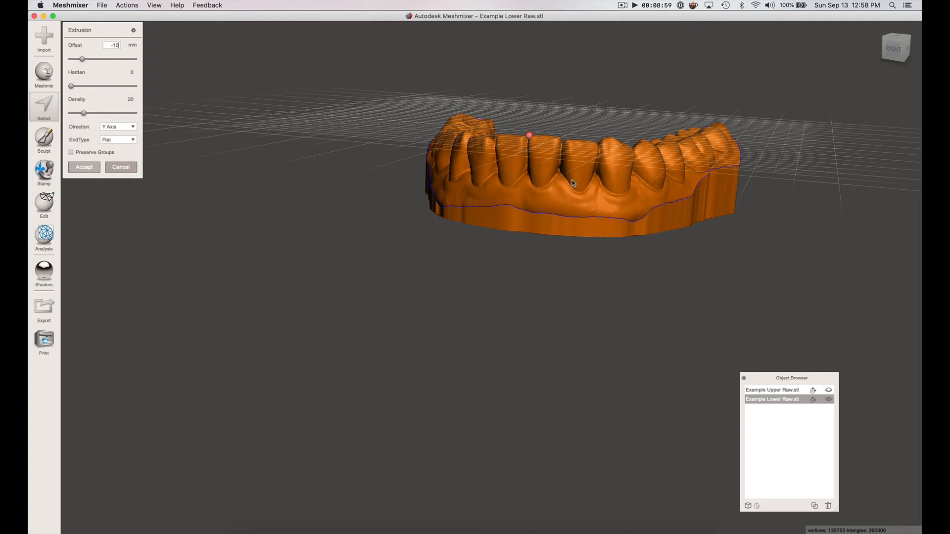
{"action": "key", "text": "Return"}
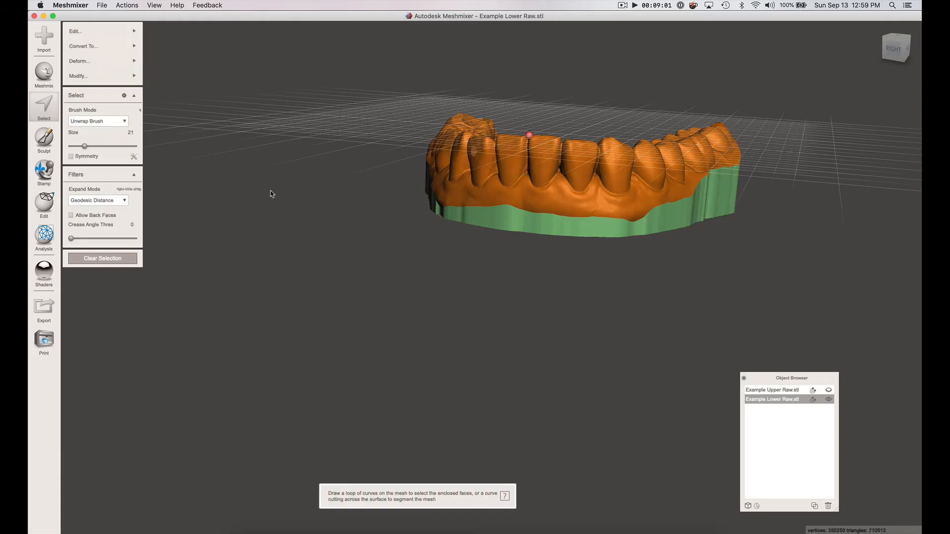
- Clear the selection and hollow the based lower model with the Hollow tool
{"action": "left_click", "coordinate": [130, 75]}
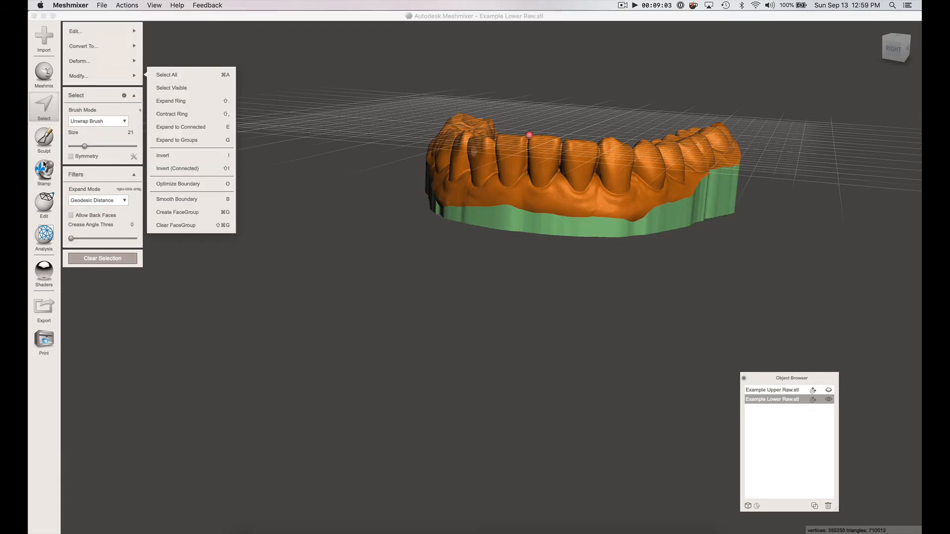
{"action": "left_click", "coordinate": [44, 209]}
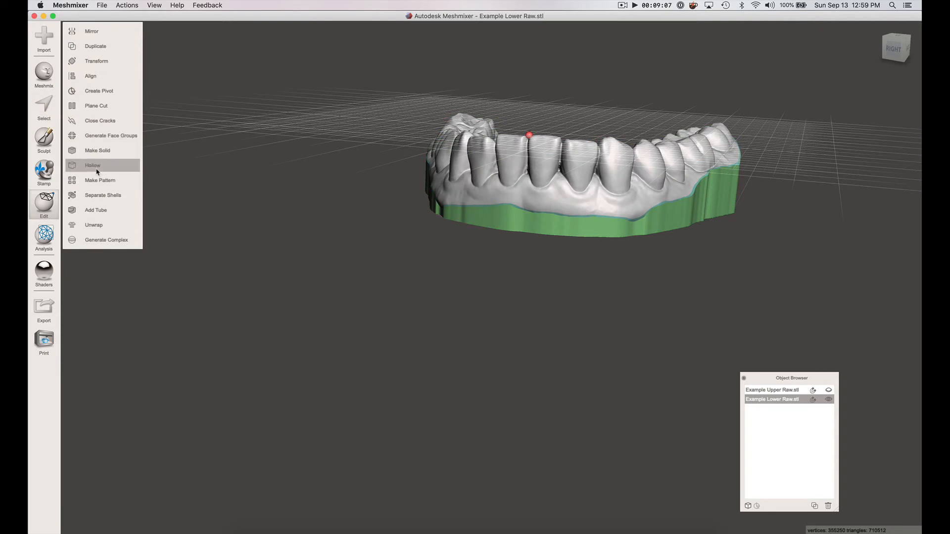
{"action": "left_click", "coordinate": [96, 169]}
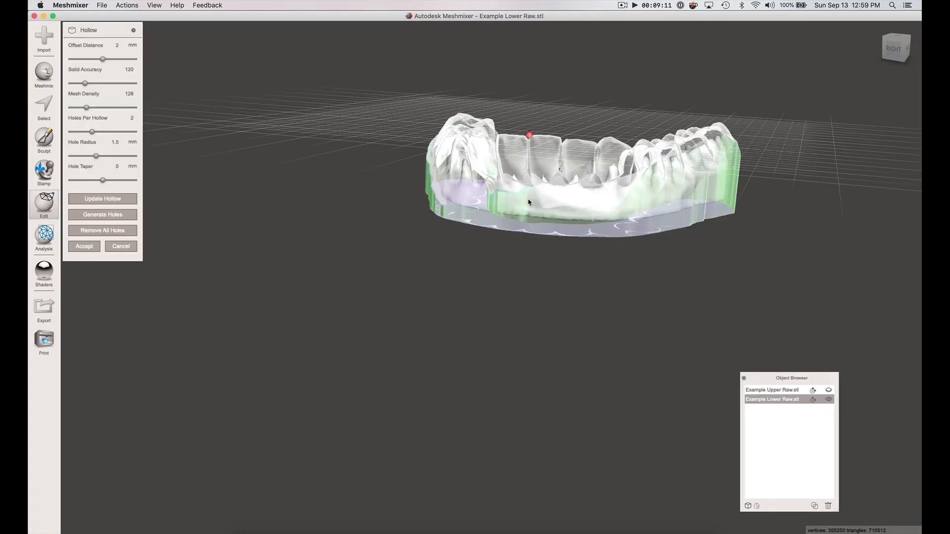
{"action": "left_click", "coordinate": [117, 46]}
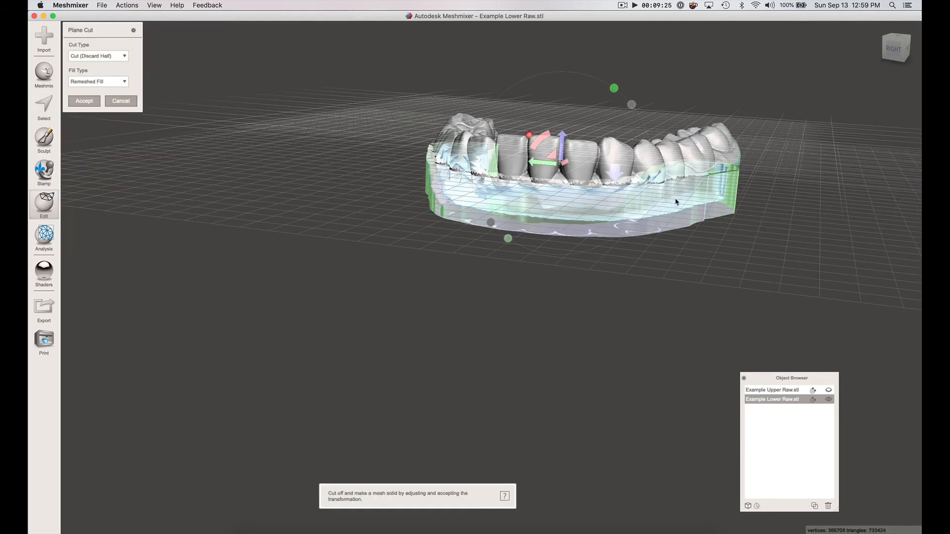
- Lower the Plane Cut plane to just below the gum line and accept, trimming the base to open the hollow interior
{"action": "right_click_drag", "start_coordinate": [675, 199], "coordinate": [695, 199]}
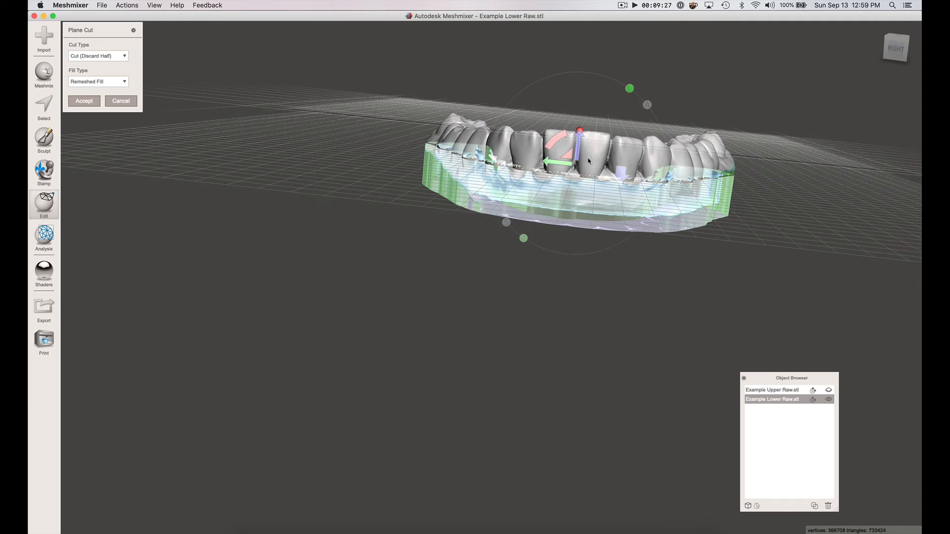
{"action": "left_click_drag", "start_coordinate": [579, 149], "coordinate": [577, 164]}
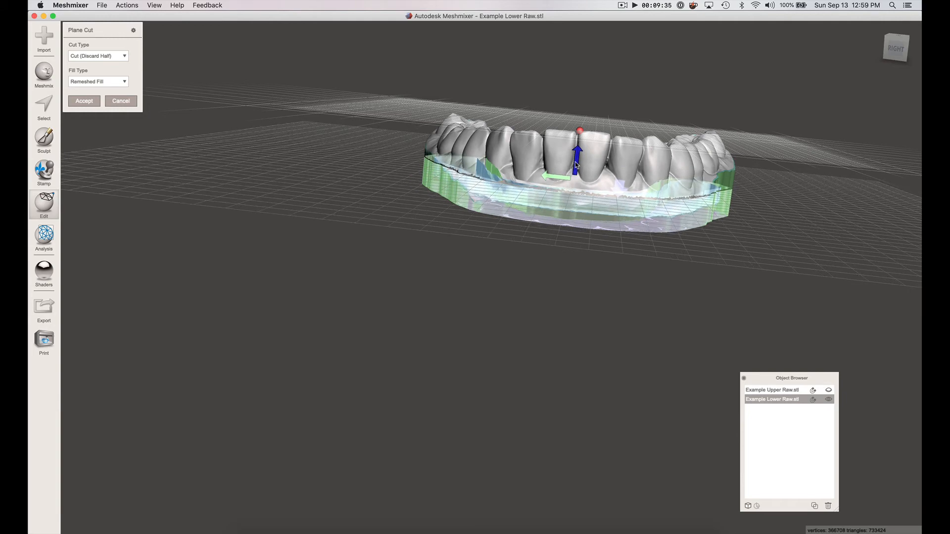
{"action": "right_click_drag", "start_coordinate": [682, 186], "coordinate": [619, 123]}
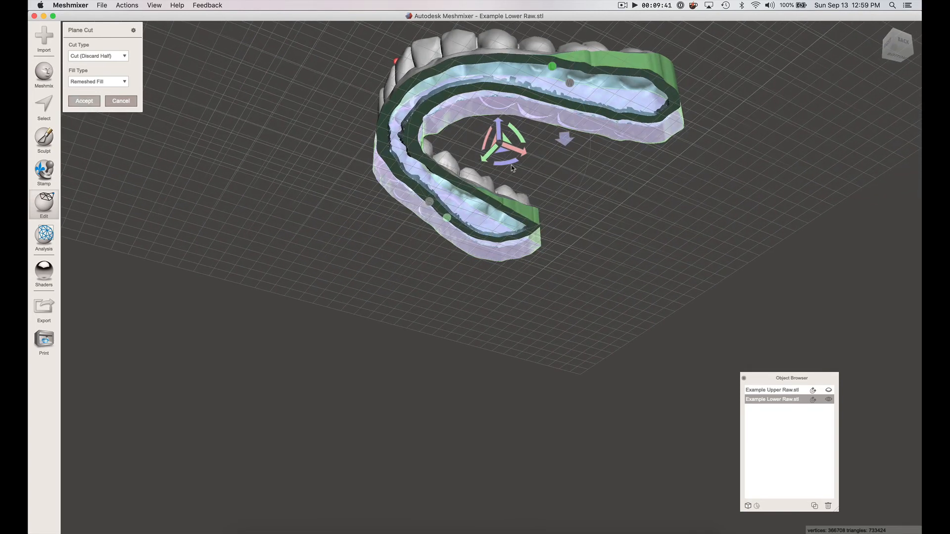
{"action": "key", "text": "Return"}
{"action": "right_click_drag", "start_coordinate": [509, 164], "coordinate": [613, 193]}
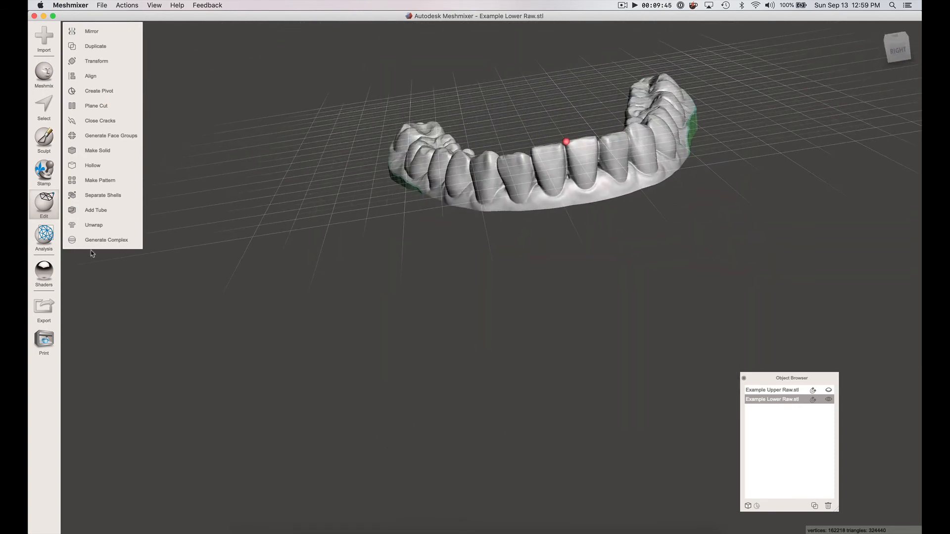
- Export the lower model to the Example folder as Example Lower Based in STL Binary Format
{"action": "left_click", "coordinate": [44, 306]}
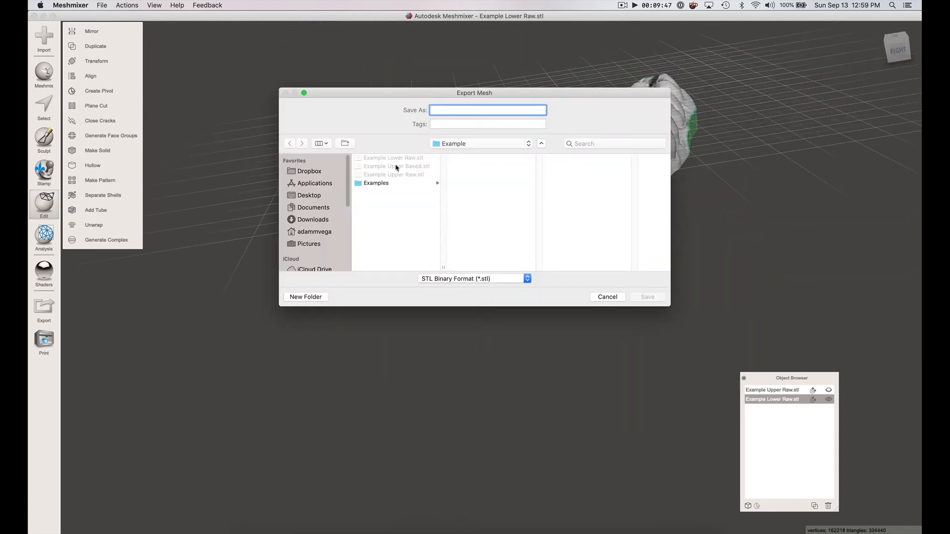
{"action": "type", "text": "Examp"}
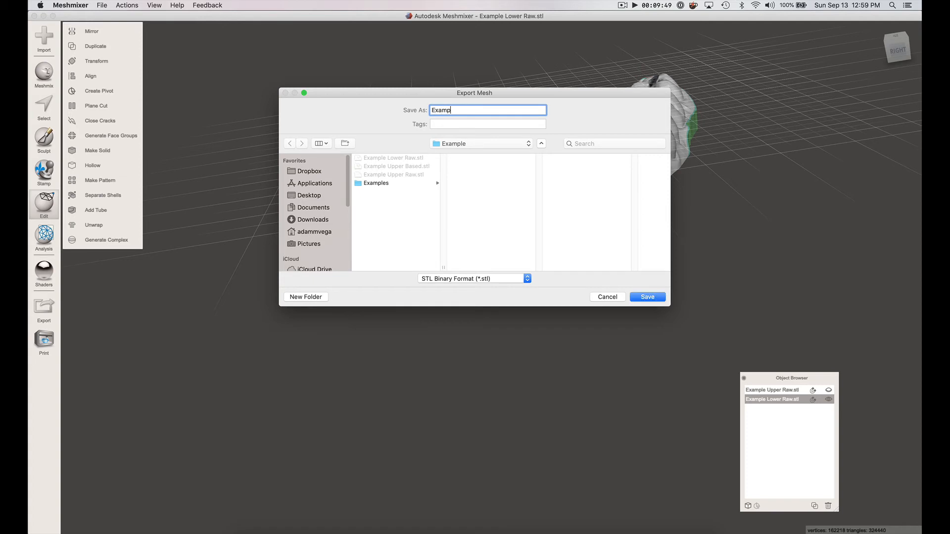
{"action": "type", "text": "wer Based"}
{"action": "left_click", "coordinate": [660, 300]}
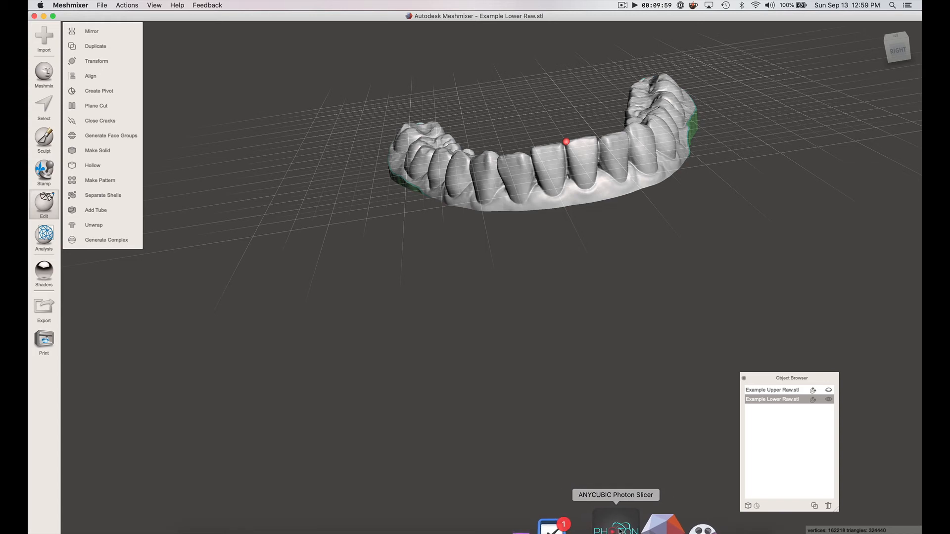
- Switch to ANYCUBIC Photon Slicer and load Example Lower Based.stl and Example Upper Based.stl from the Finder's Example folder
{"action": "left_click", "coordinate": [617, 528]}
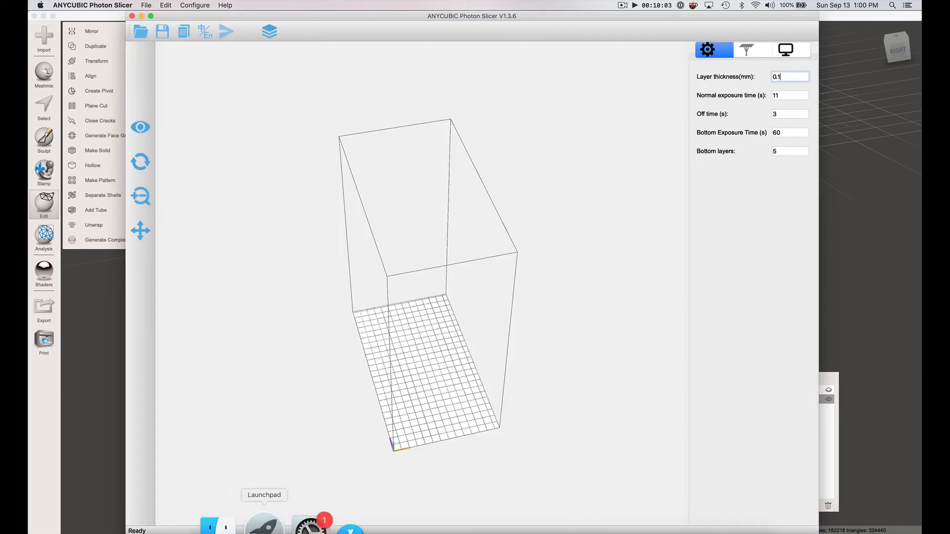
{"action": "left_click", "coordinate": [243, 530]}
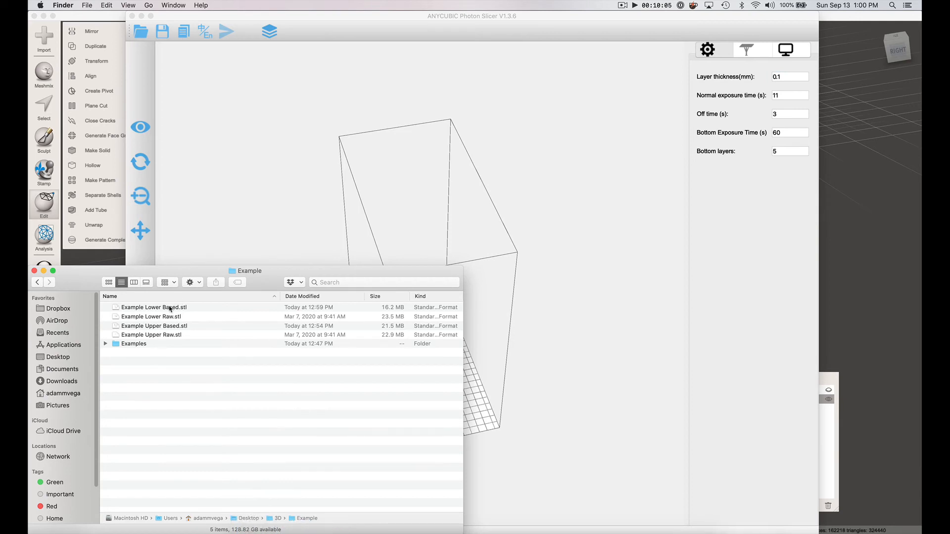
{"action": "left_click_drag", "start_coordinate": [170, 309], "coordinate": [398, 250]}
{"action": "left_click_drag", "start_coordinate": [151, 330], "coordinate": [425, 246]}
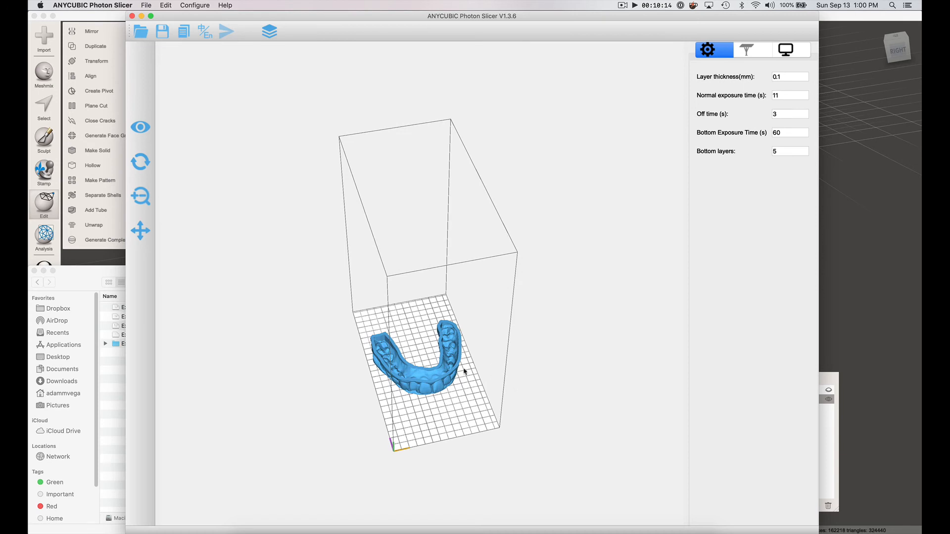
- Lay the upside-down upper arch on its base by setting its flat base face to the bottom
{"action": "mouse_move", "coordinate": [466, 371]}
{"action": "left_mouse_down"}
{"action": "mouse_move", "coordinate": [465, 319]}
{"action": "mouse_move", "coordinate": [450, 366]}
{"action": "mouse_move", "coordinate": [454, 383]}
{"action": "left_mouse_up"}
{"action": "scroll", "coordinate": [453, 383], "scroll_direction": "up", "scroll_amount": 10}
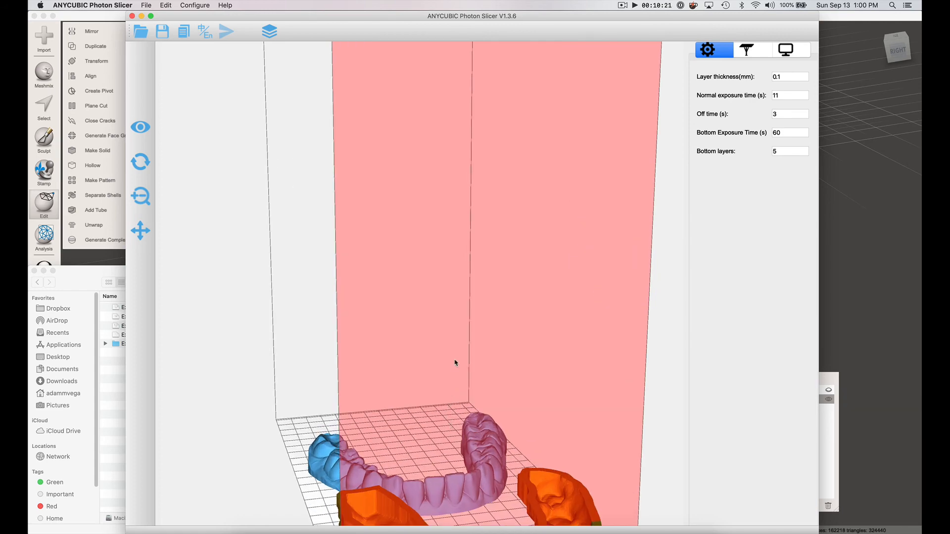
{"action": "left_click_drag", "start_coordinate": [455, 385], "coordinate": [475, 361]}
{"action": "right_click", "coordinate": [470, 356]}
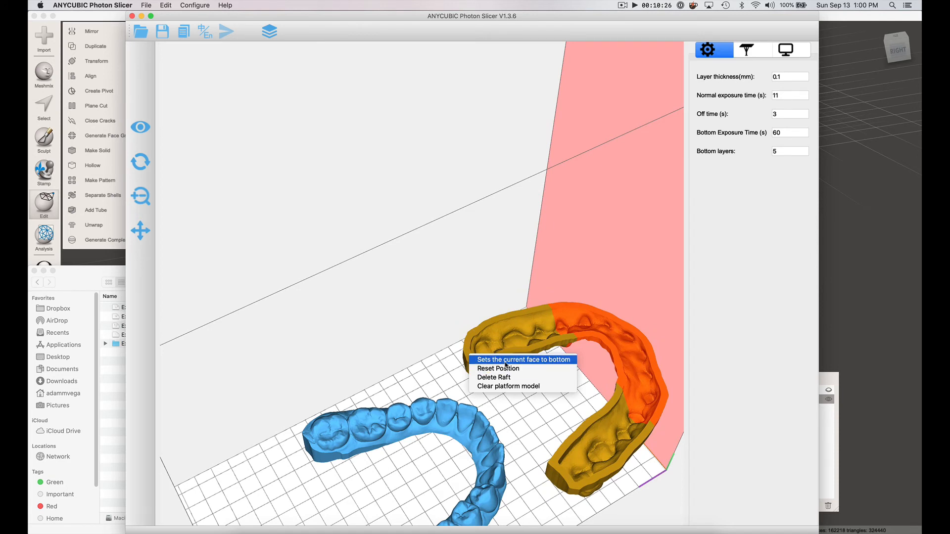
{"action": "left_click", "coordinate": [511, 360]}
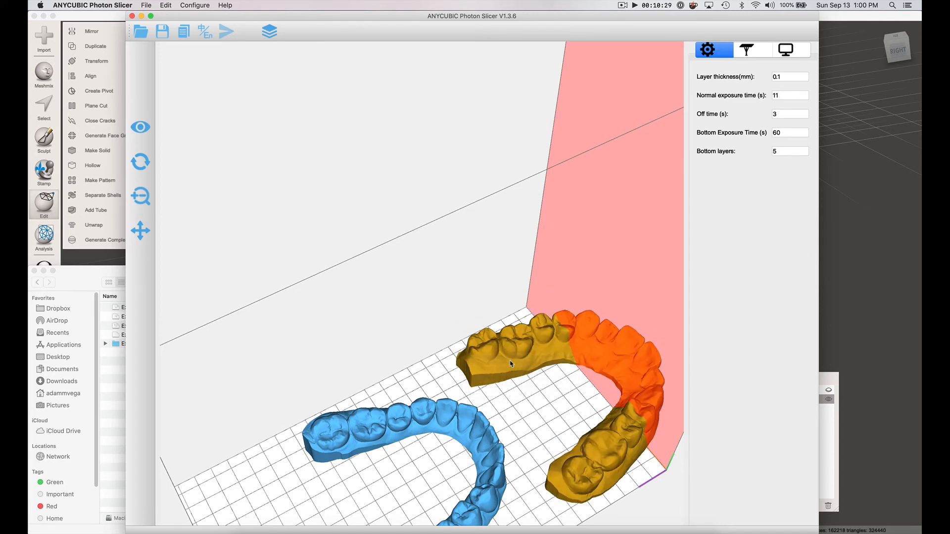
- Position the upper and lower arches one behind the other on the platform, both fully inside the build volume
{"action": "left_click", "coordinate": [525, 408]}
{"action": "left_click_drag", "start_coordinate": [526, 400], "coordinate": [536, 273]}
{"action": "left_click_drag", "start_coordinate": [475, 315], "coordinate": [401, 371]}
{"action": "left_click_drag", "start_coordinate": [515, 270], "coordinate": [451, 282]}
{"action": "left_click_drag", "start_coordinate": [452, 319], "coordinate": [621, 211]}
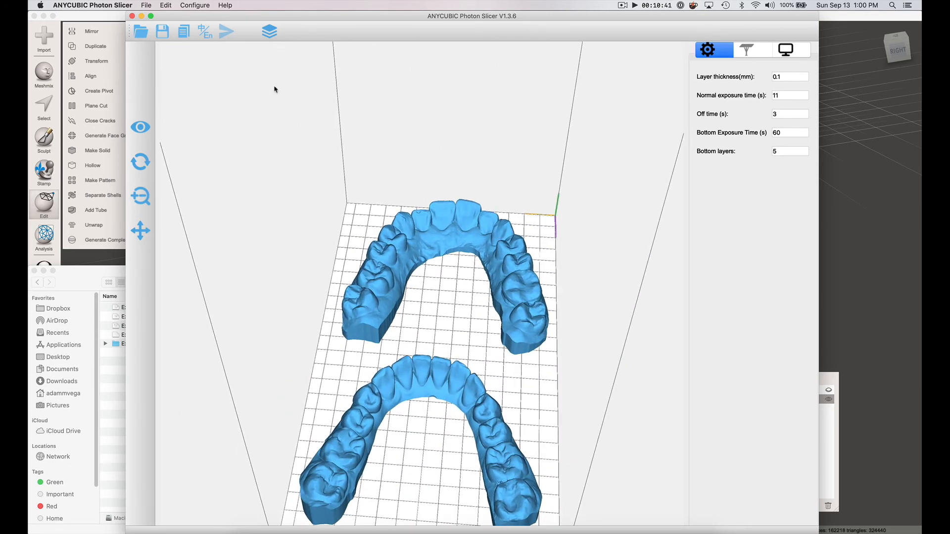
- Slice the two arches and save the sliced file in the Downloads folder
{"action": "left_click", "coordinate": [270, 32]}
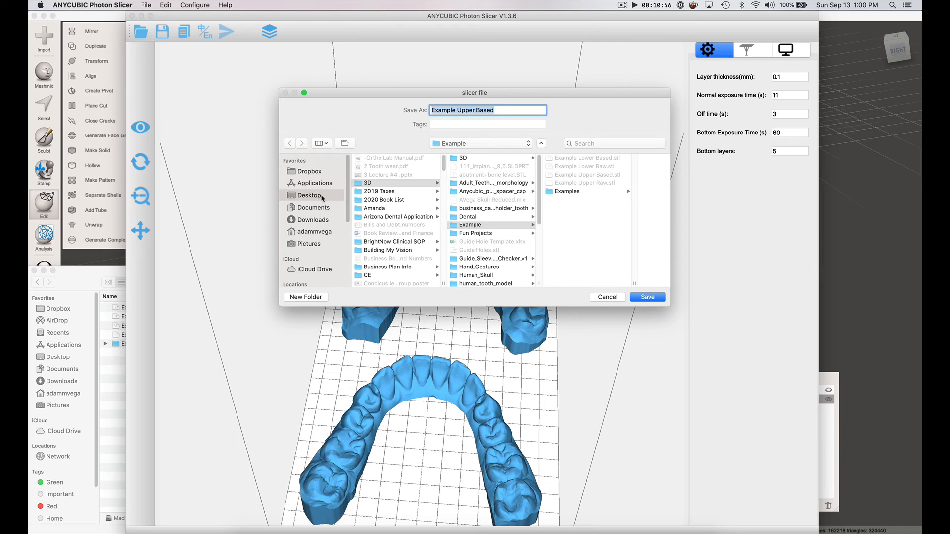
{"action": "left_click", "coordinate": [317, 223]}
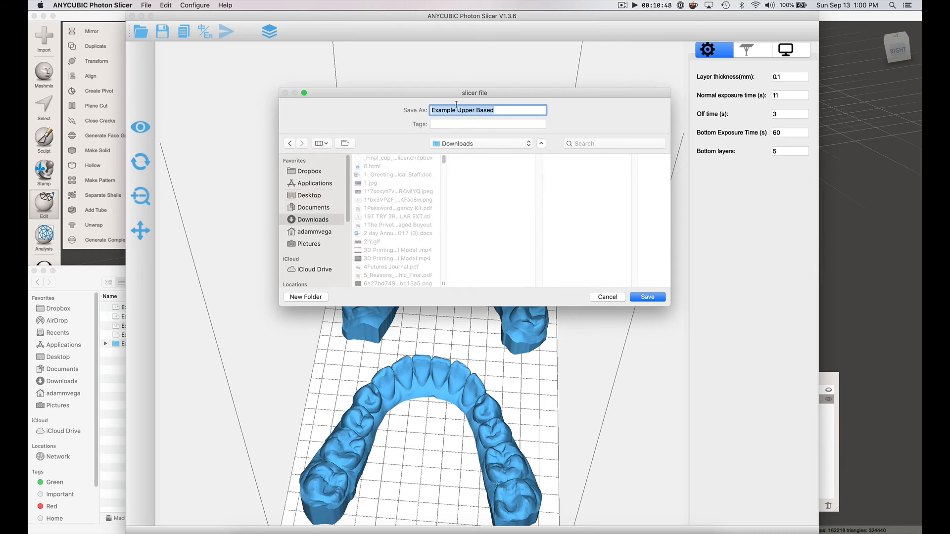
{"action": "left_click", "coordinate": [647, 297]}
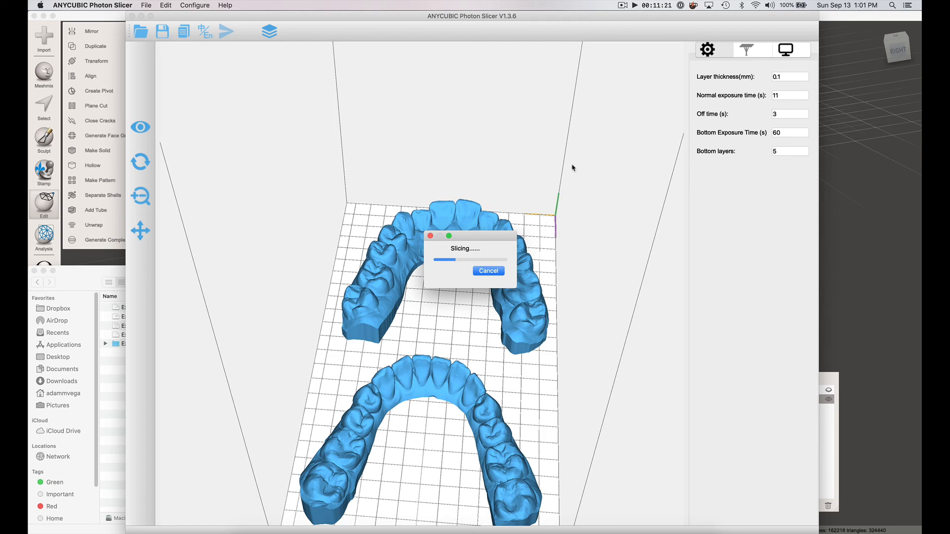
- Stop the running stopwatch in the menu bar and close its pop-up
{"action": "left_click", "coordinate": [657, 6]}
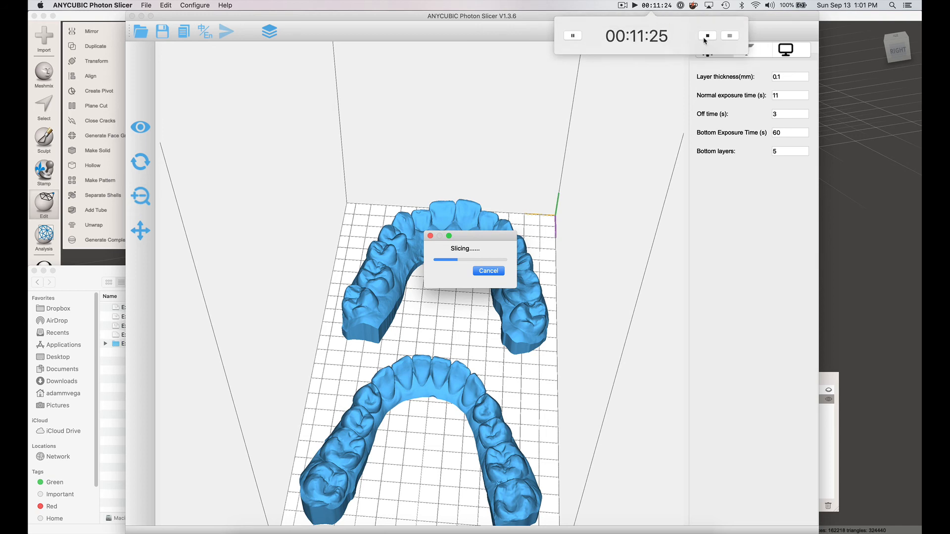
{"action": "left_click", "coordinate": [707, 35]}
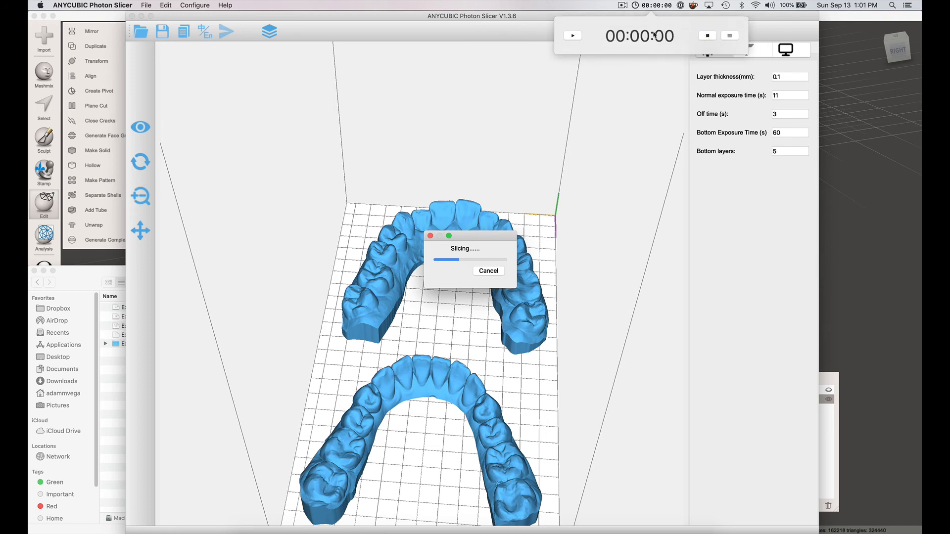
{"action": "left_click", "coordinate": [533, 17]}
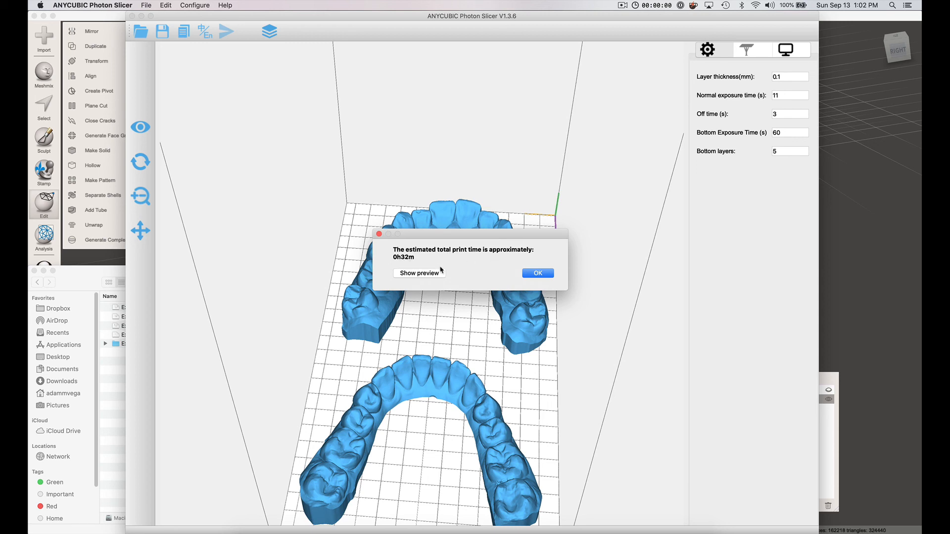
- Dismiss the estimated print time message and look over the two arches on the platform
{"action": "left_click", "coordinate": [538, 273]}
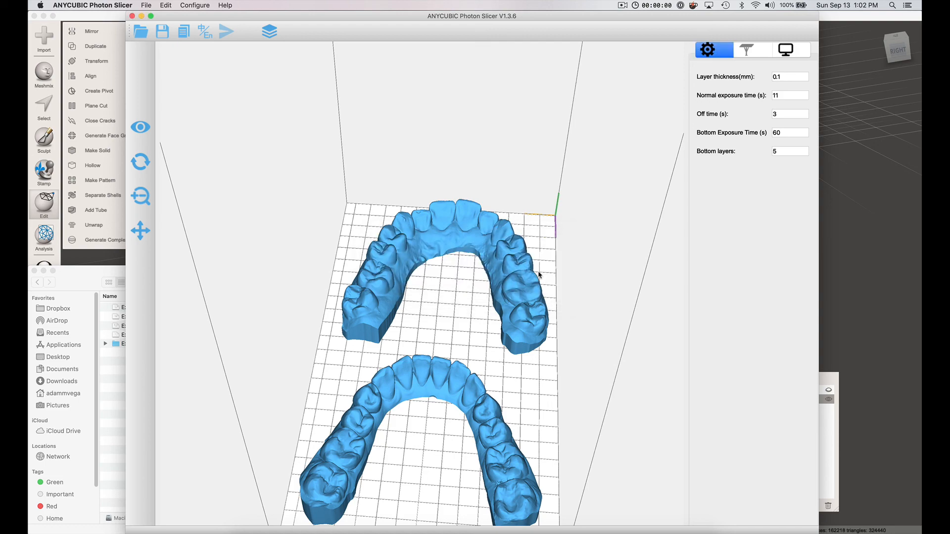
{"action": "mouse_move", "coordinate": [546, 298]}
{"action": "left_mouse_down"}
{"action": "mouse_move", "coordinate": [504, 286]}
{"action": "mouse_move", "coordinate": [500, 269]}
{"action": "mouse_move", "coordinate": [454, 281]}
{"action": "mouse_move", "coordinate": [430, 203]}
{"action": "mouse_move", "coordinate": [463, 265]}
{"action": "mouse_move", "coordinate": [537, 282]}
{"action": "mouse_move", "coordinate": [551, 246]}
{"action": "mouse_move", "coordinate": [552, 287]}
{"action": "left_mouse_up"}
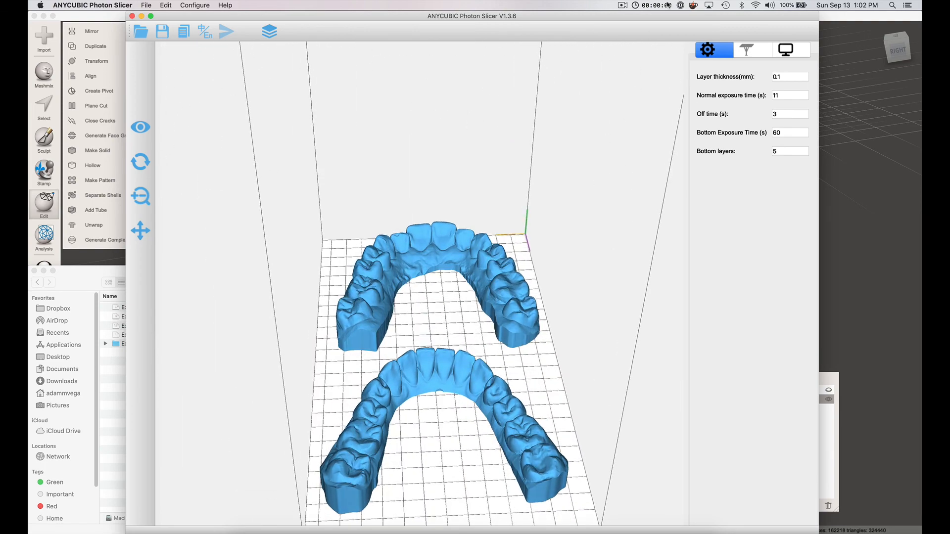